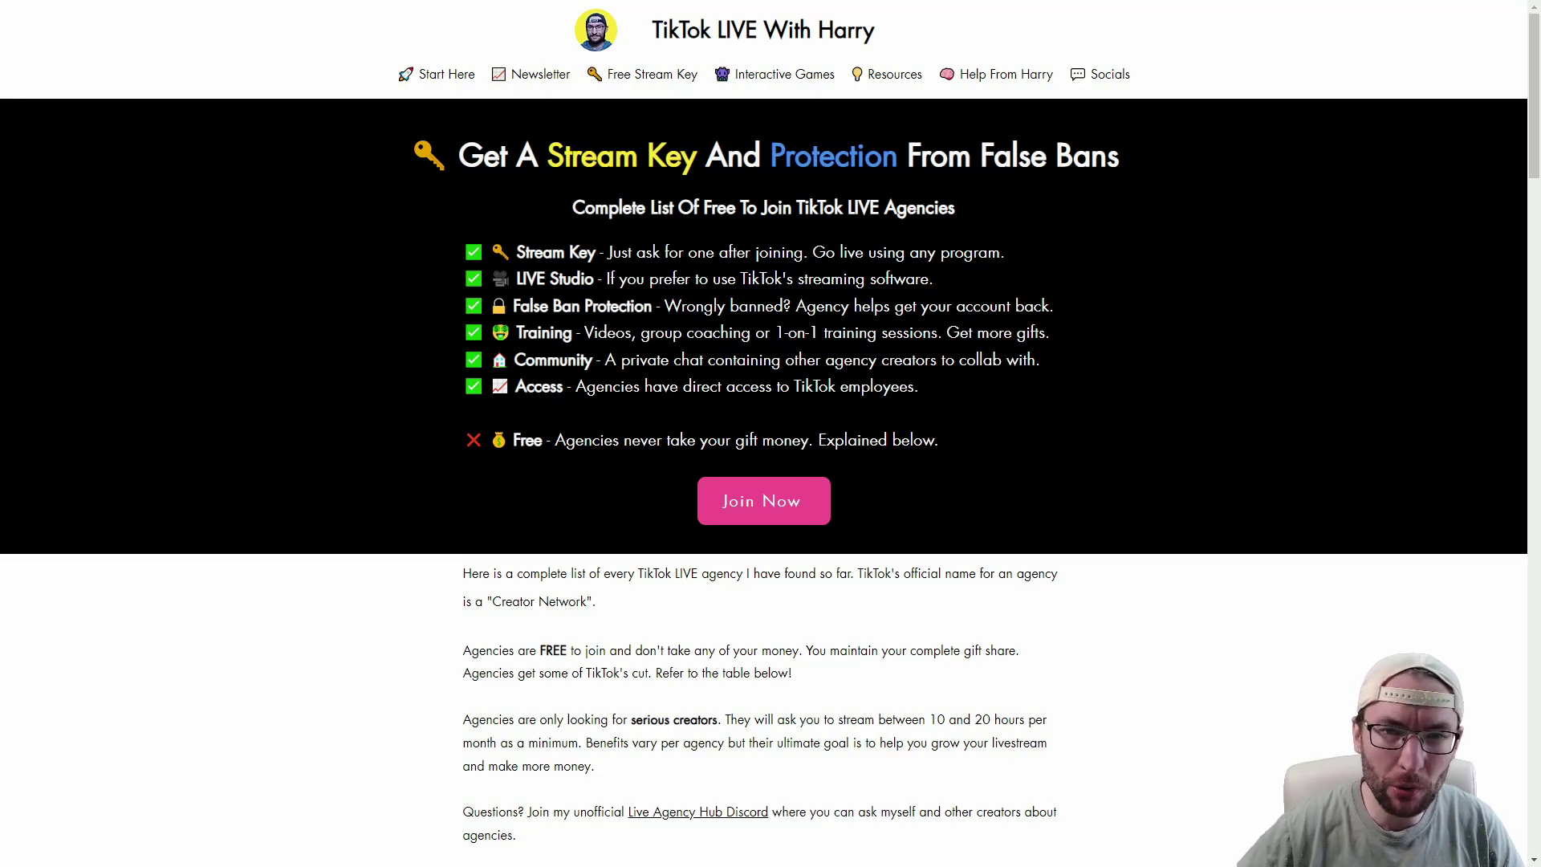
Scroll down the stream key page to the Video Explainer, then back up to the free TikTok LIVE agency listings.
scroll(770, 433, "down", 15)
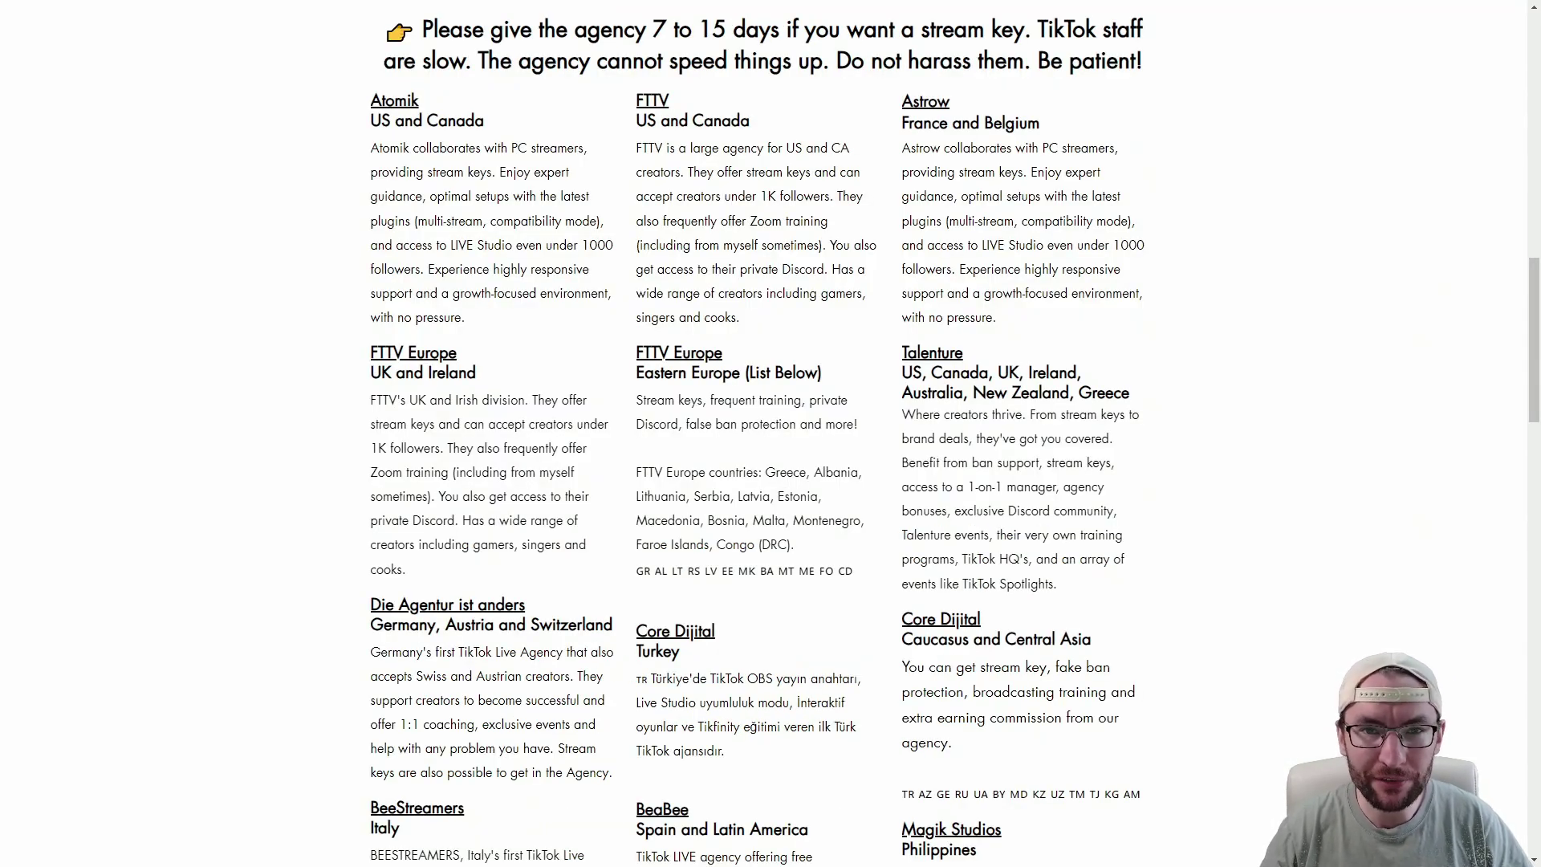
scroll(1311, 421, "down", 15)
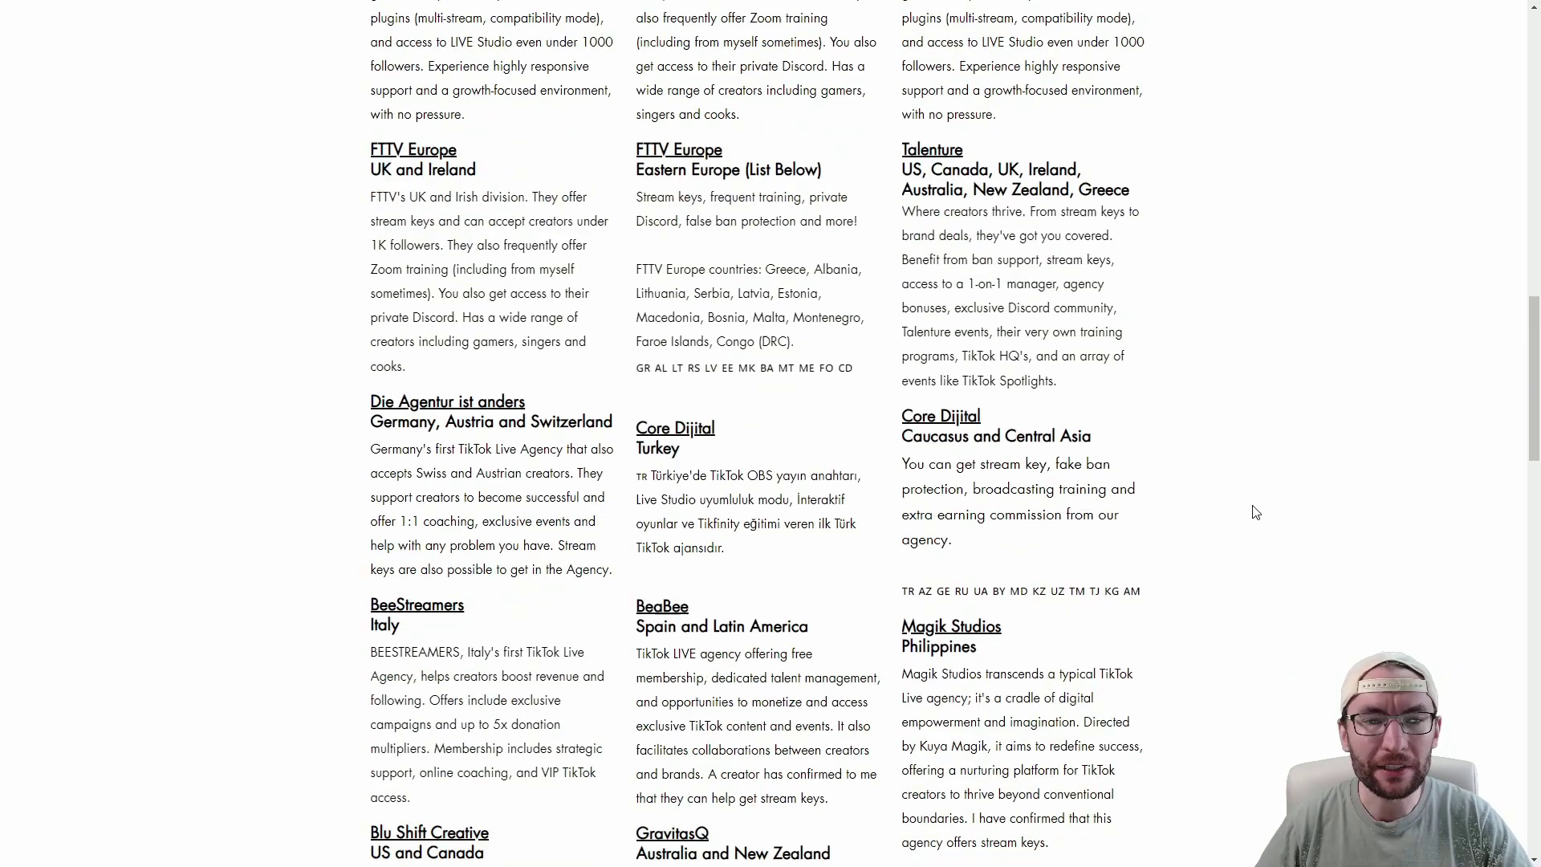
scroll(1311, 421, "down", 1)
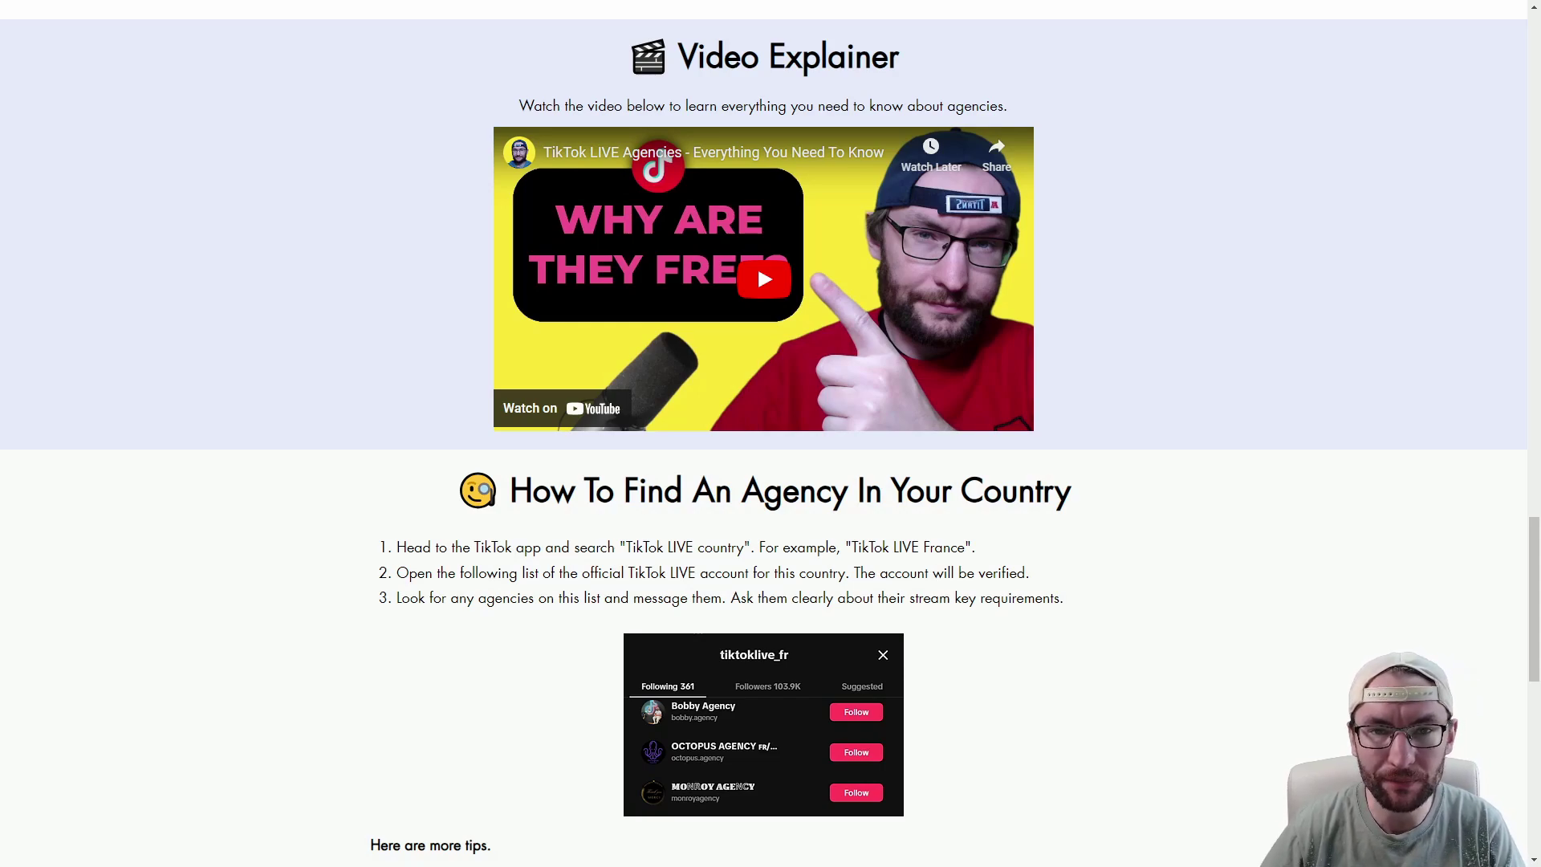
scroll(770, 433, "up", 15)
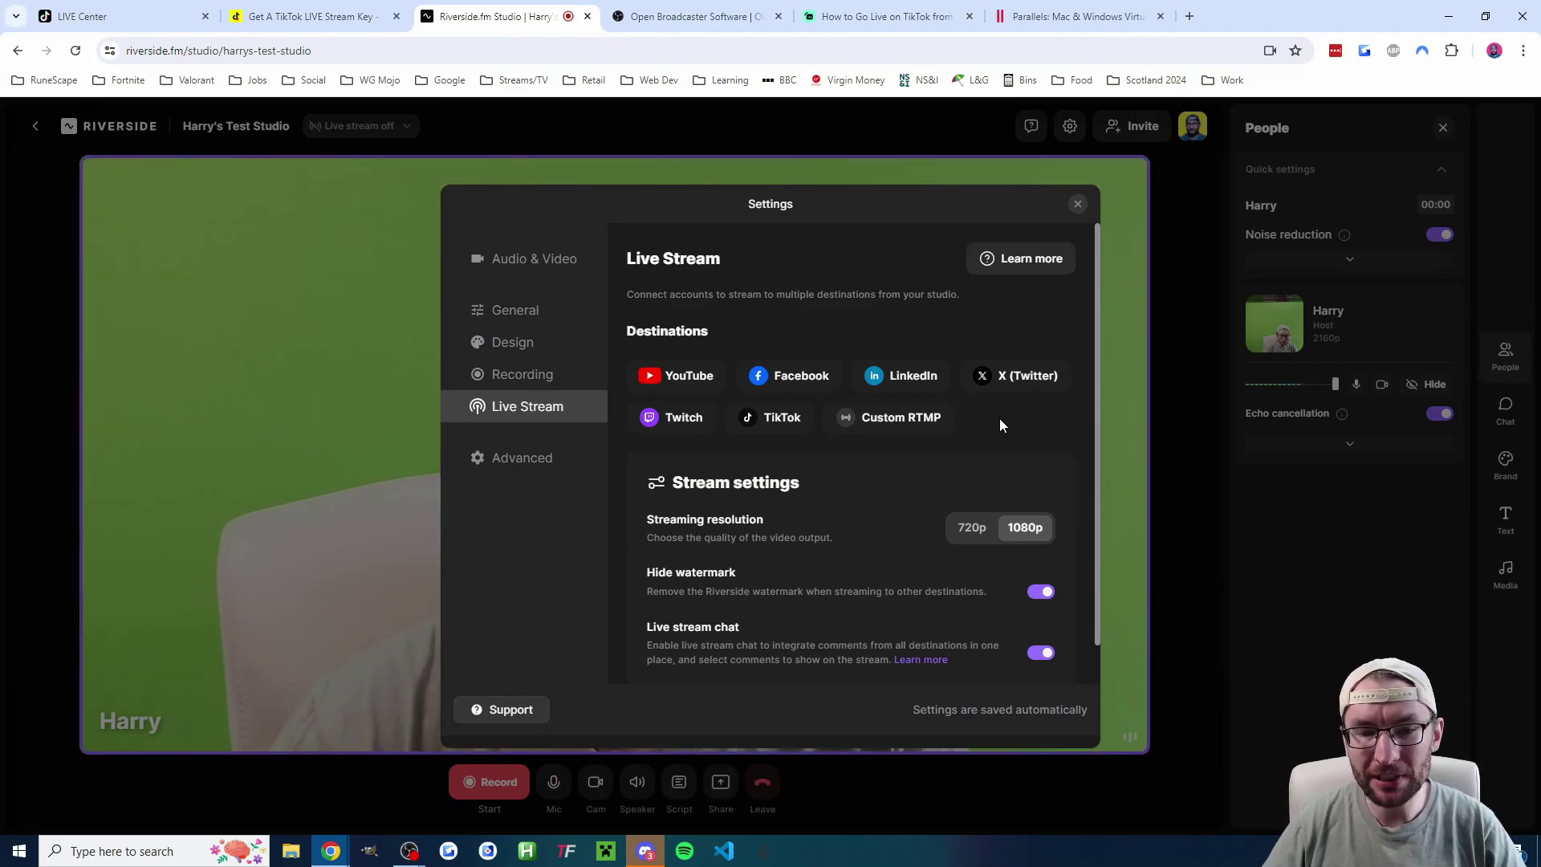
Open the TikTok destination's stream URL and key dialog in Riverside's Live Stream settings.
left_click(771, 423)
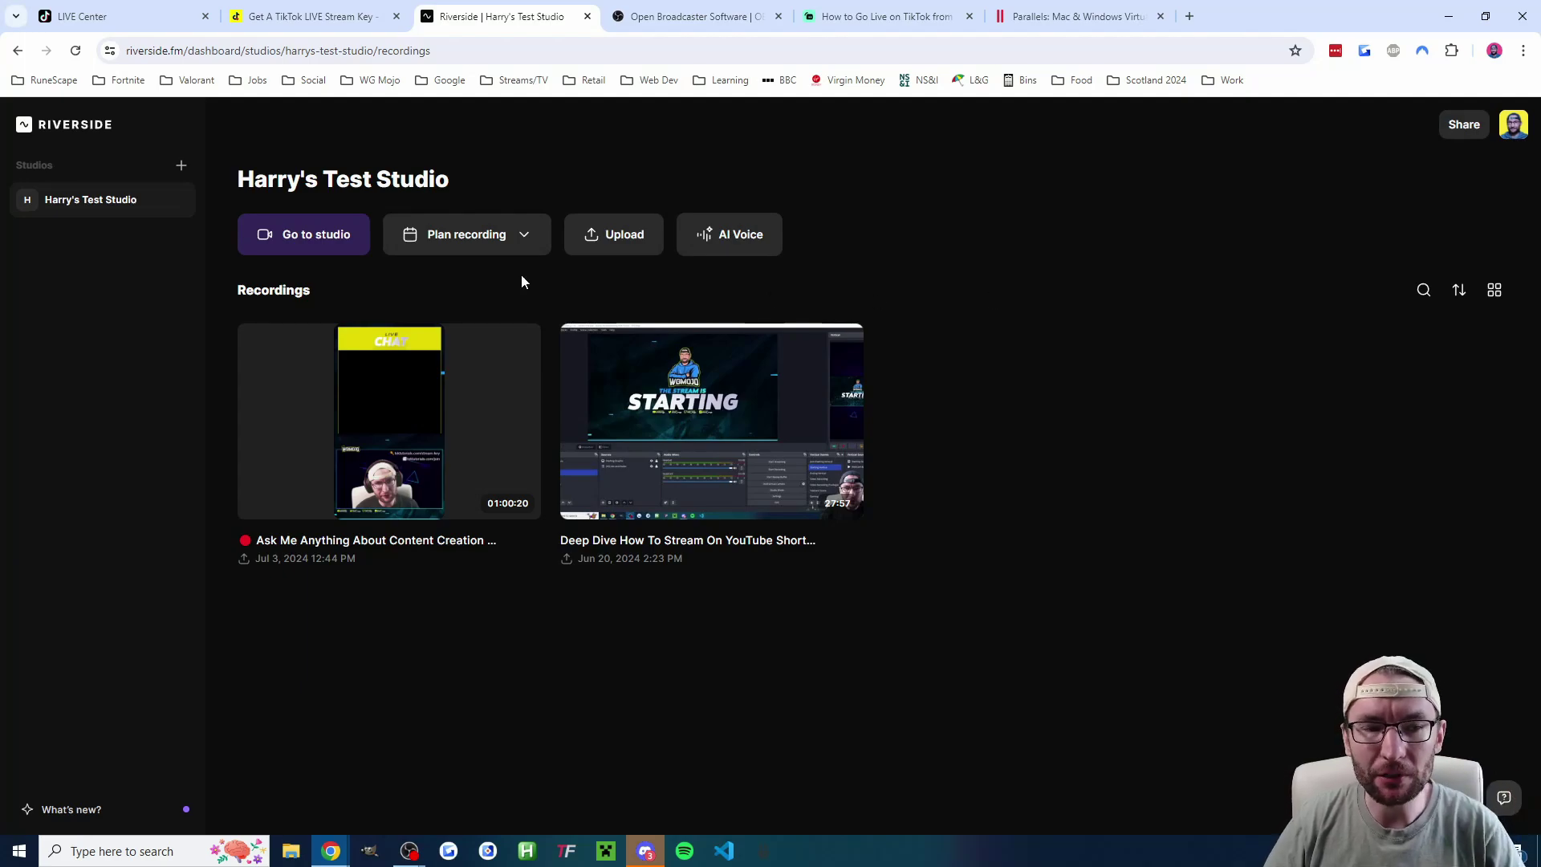
Join the test studio as host, indicating no headphones are being used.
left_click(312, 243)
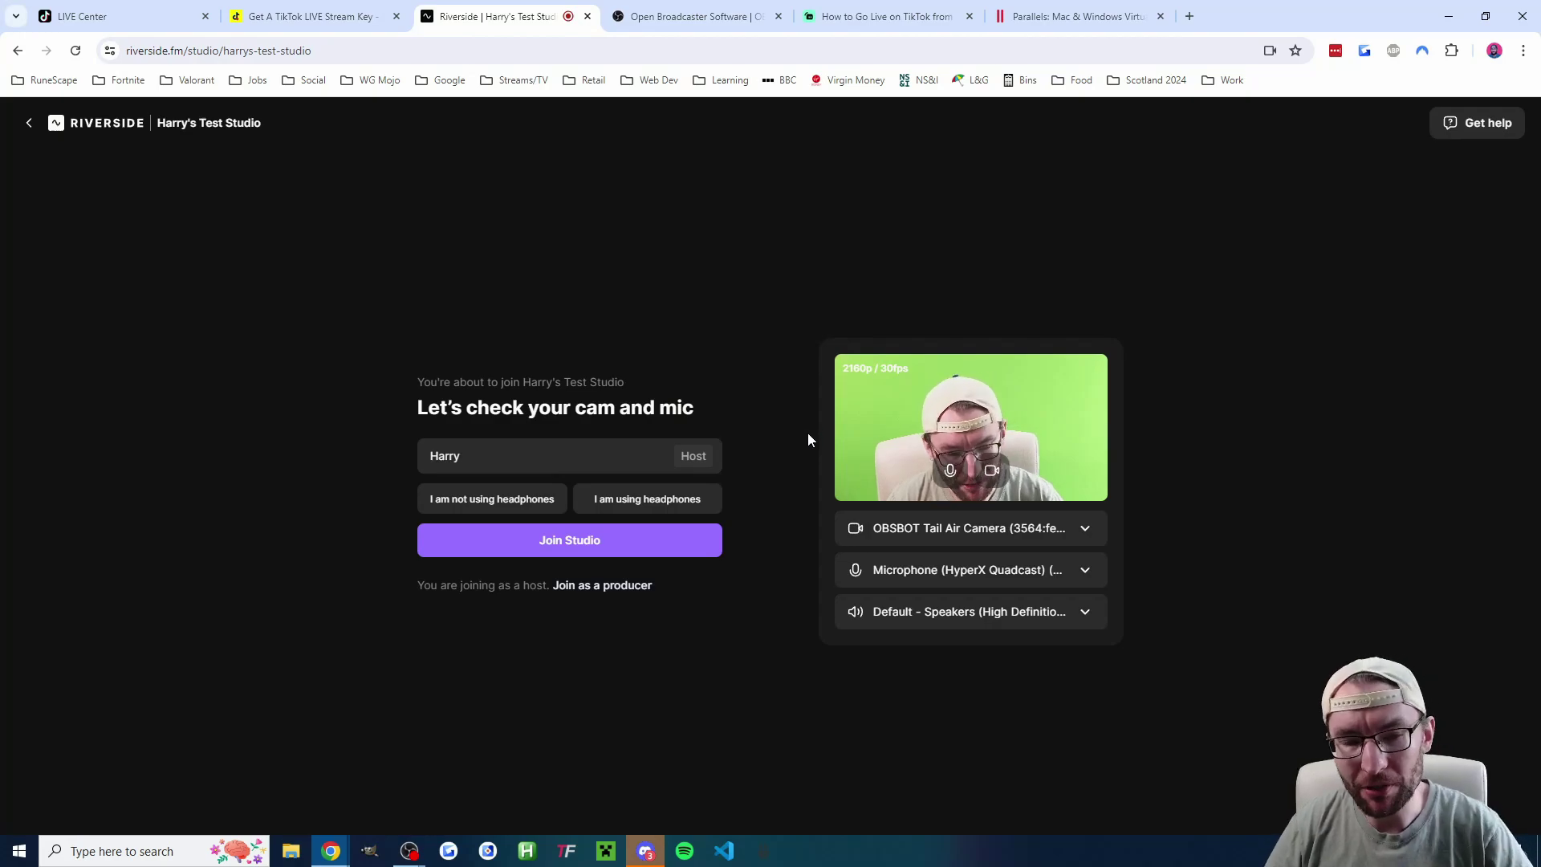
left_click(502, 505)
left_click(574, 543)
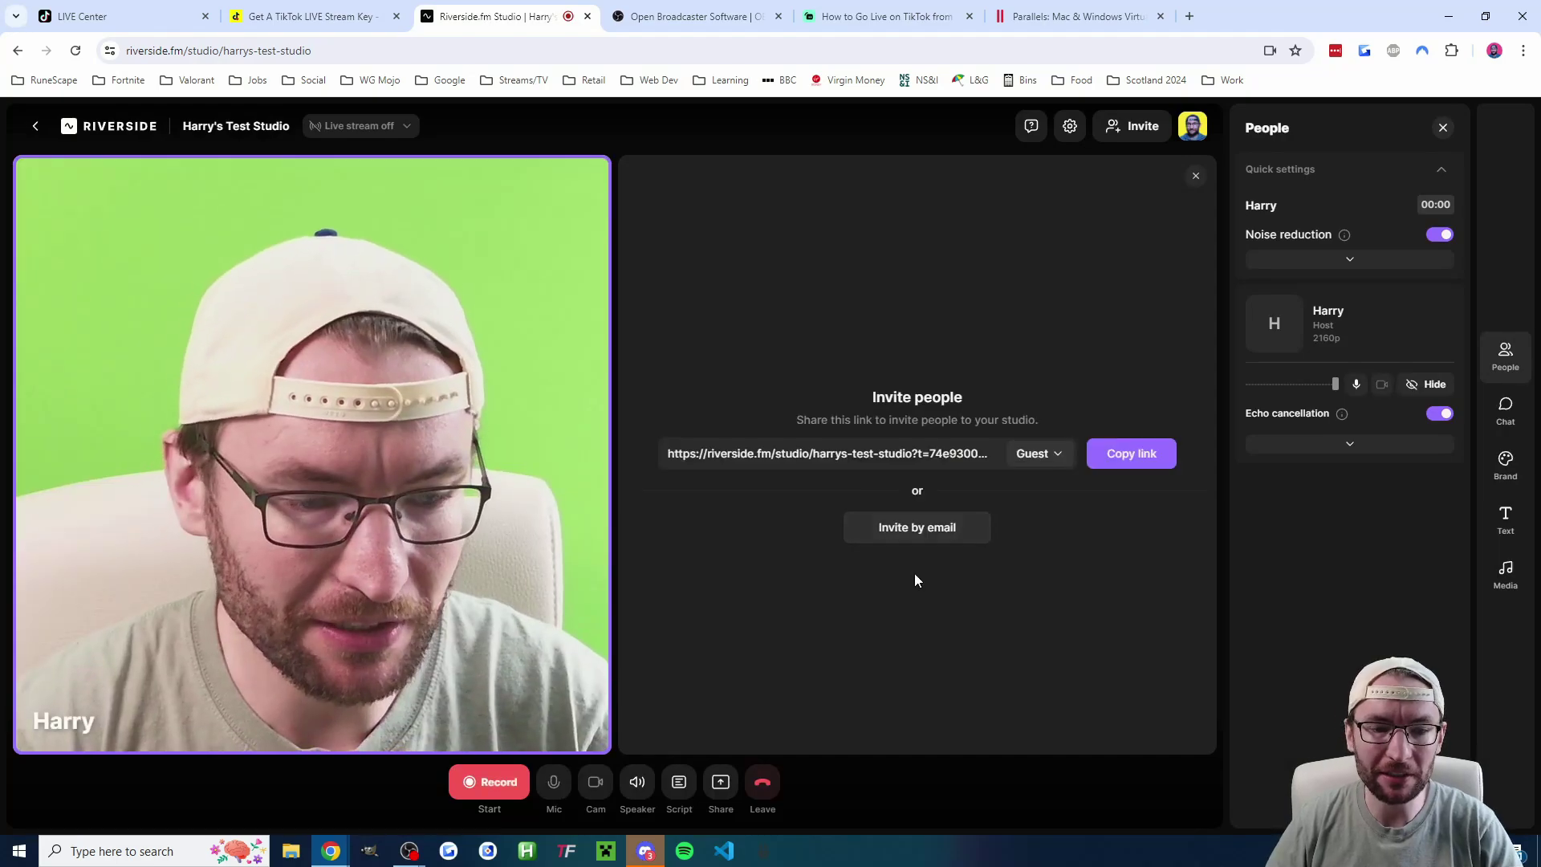
Review the studio's Live Stream settings and the TikTok destination's connection dialog.
left_click(1070, 129)
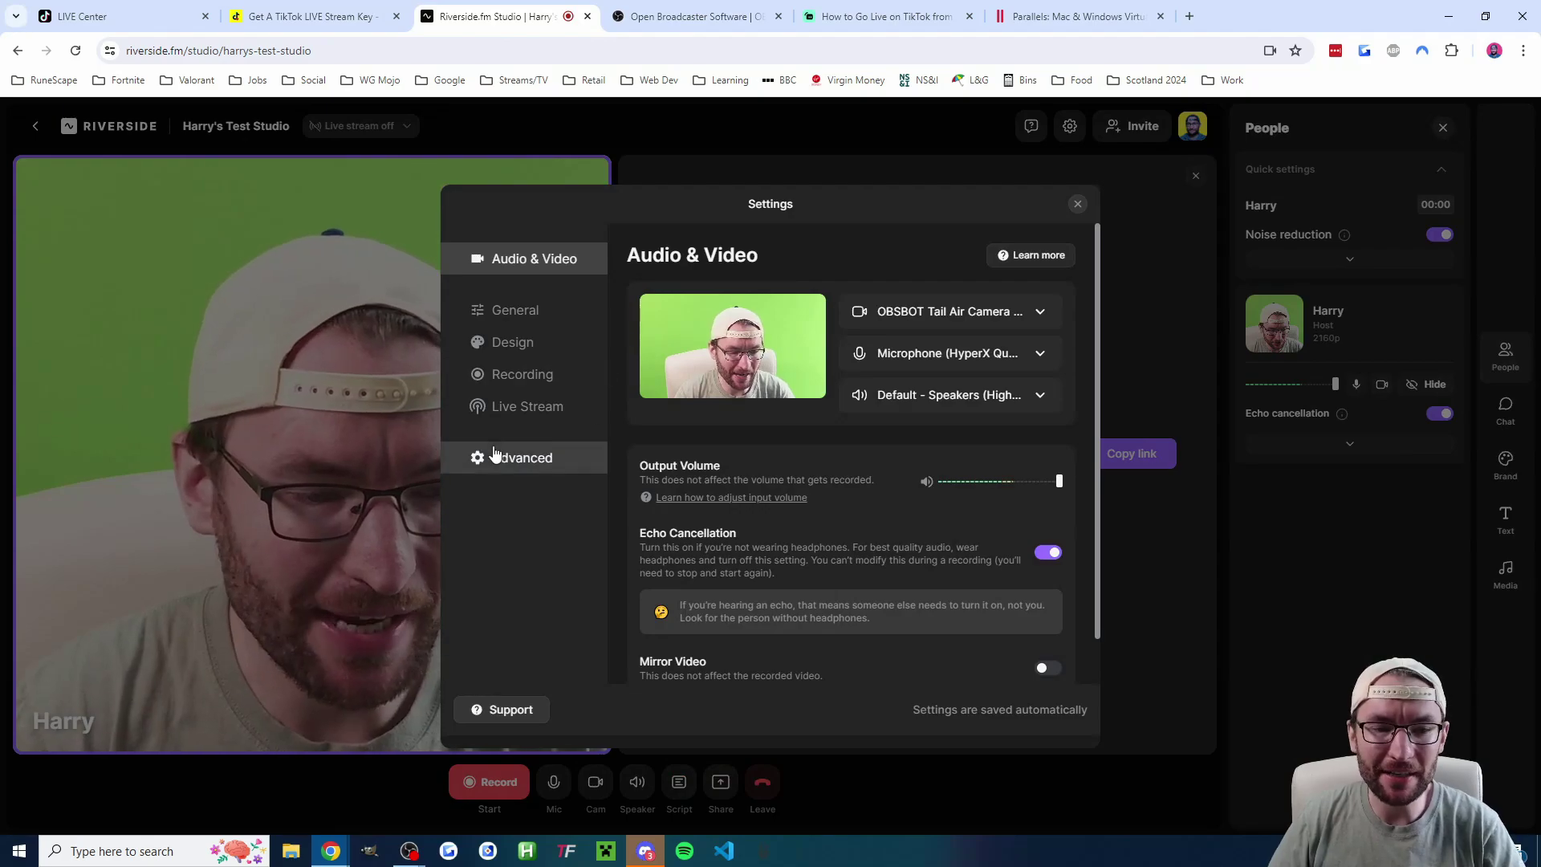
left_click(539, 412)
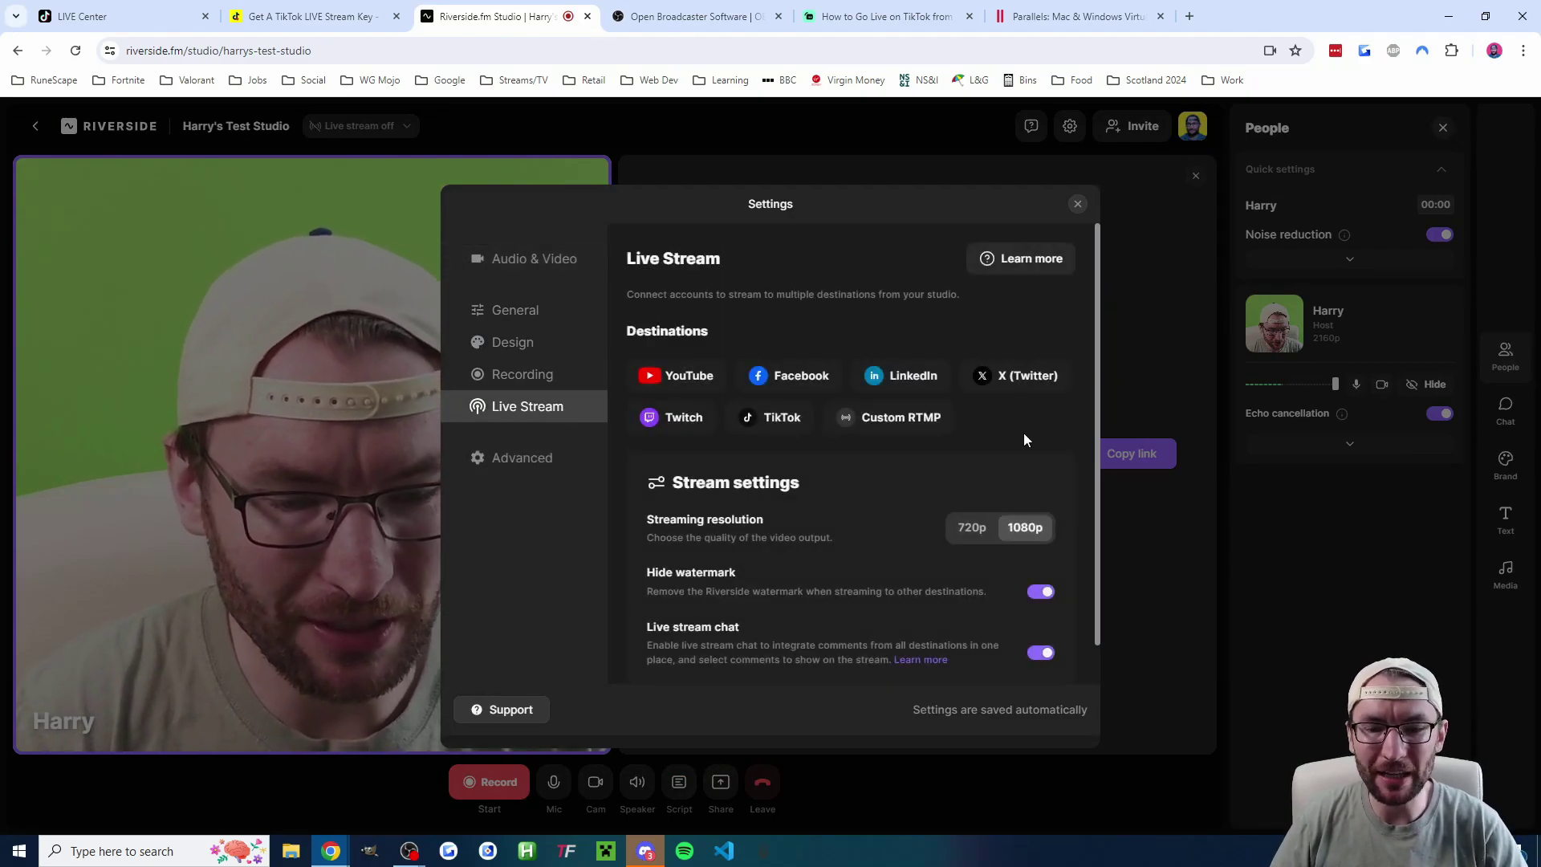
scroll(1027, 482, "down", 1)
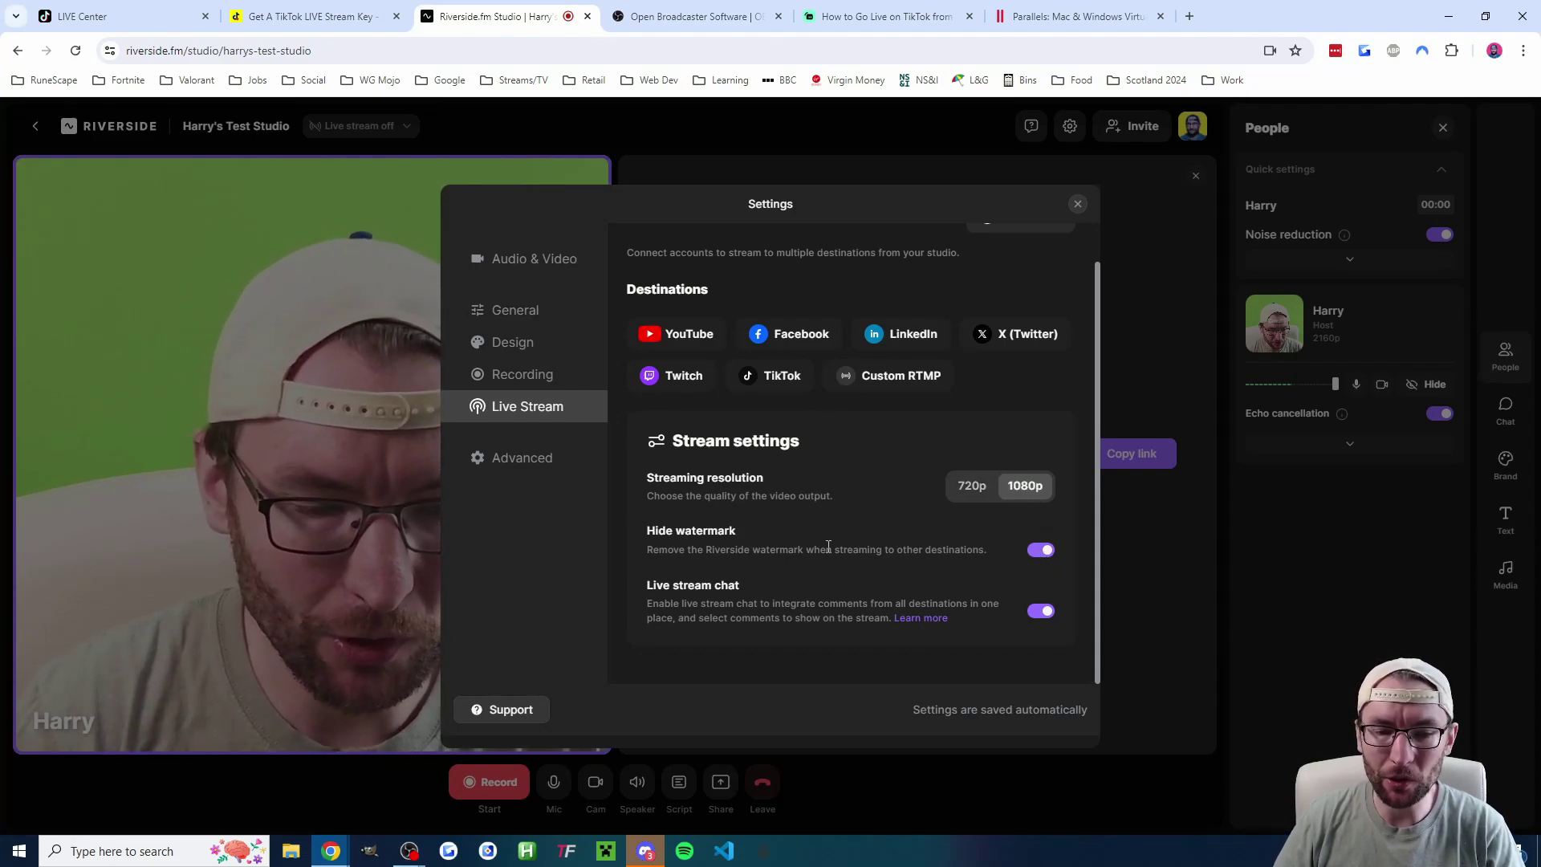
left_click(719, 583)
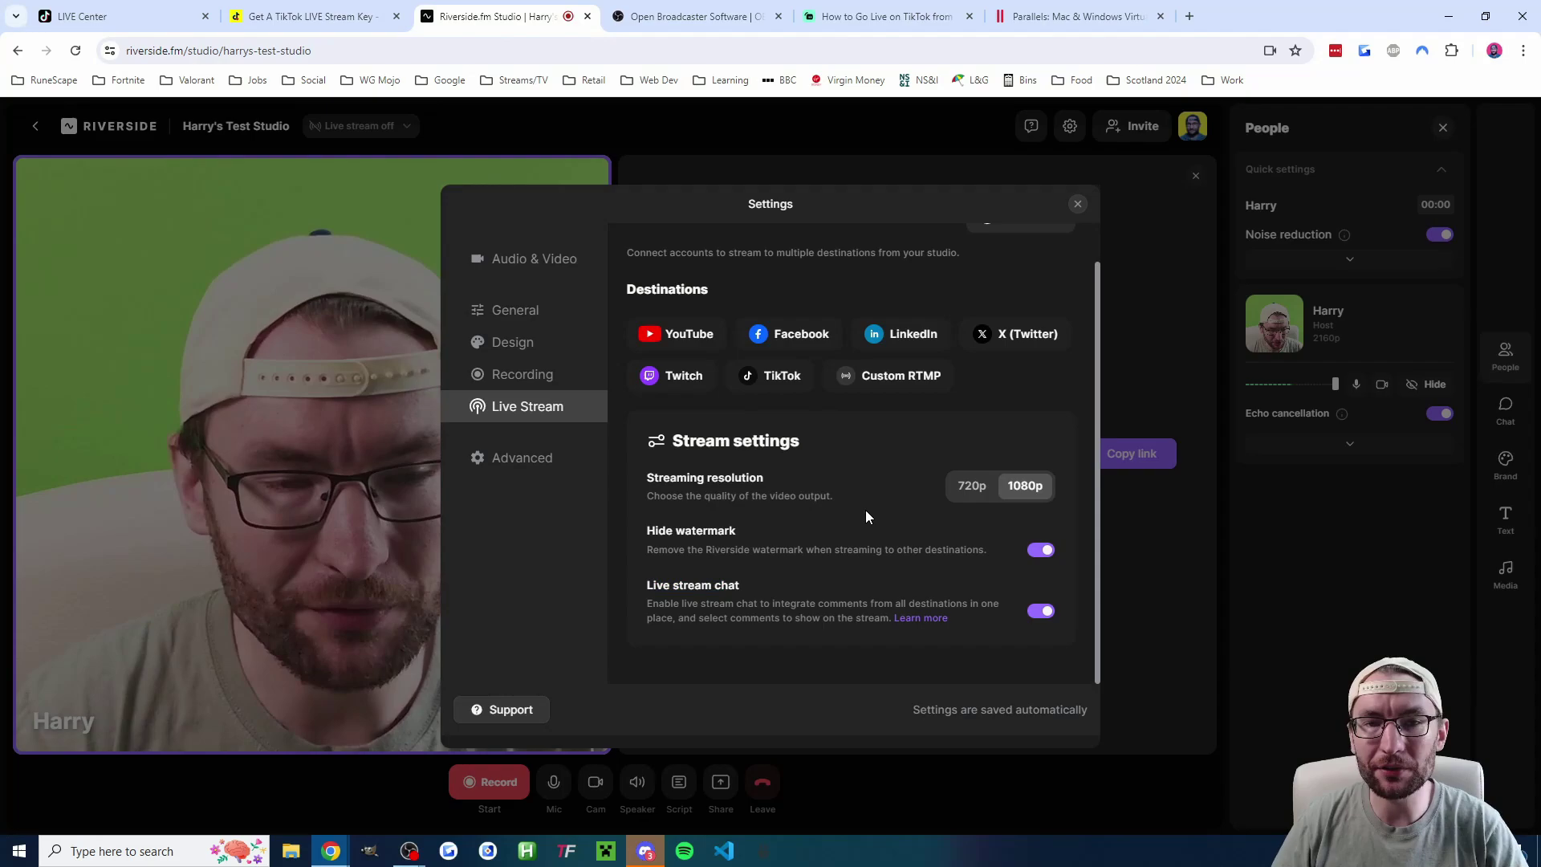
left_click(771, 381)
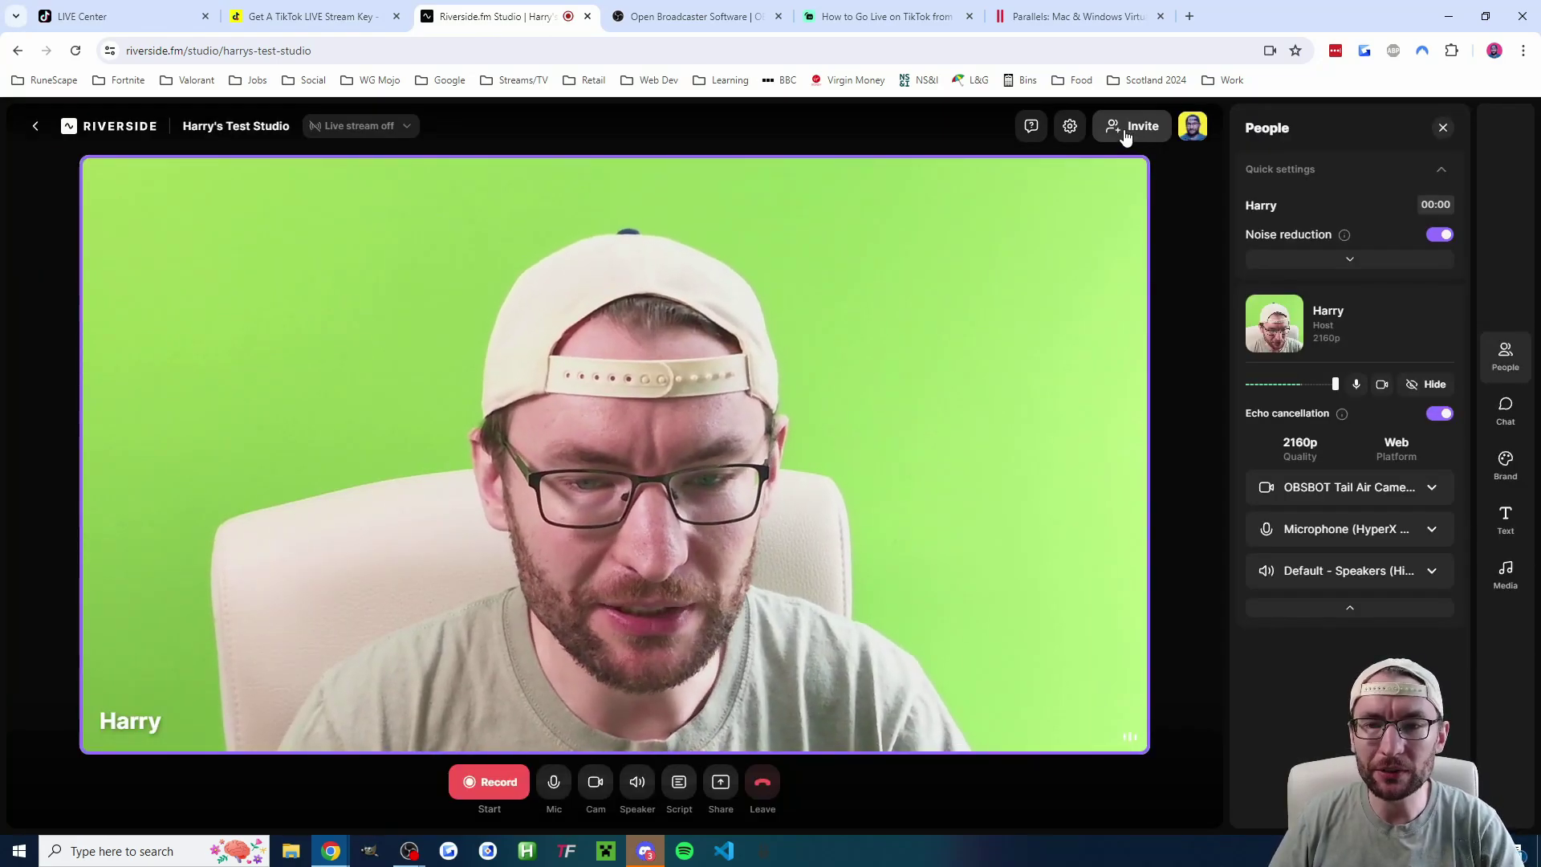
Check the studio's invite options, then start OBS's virtual camera output.
left_click(1132, 128)
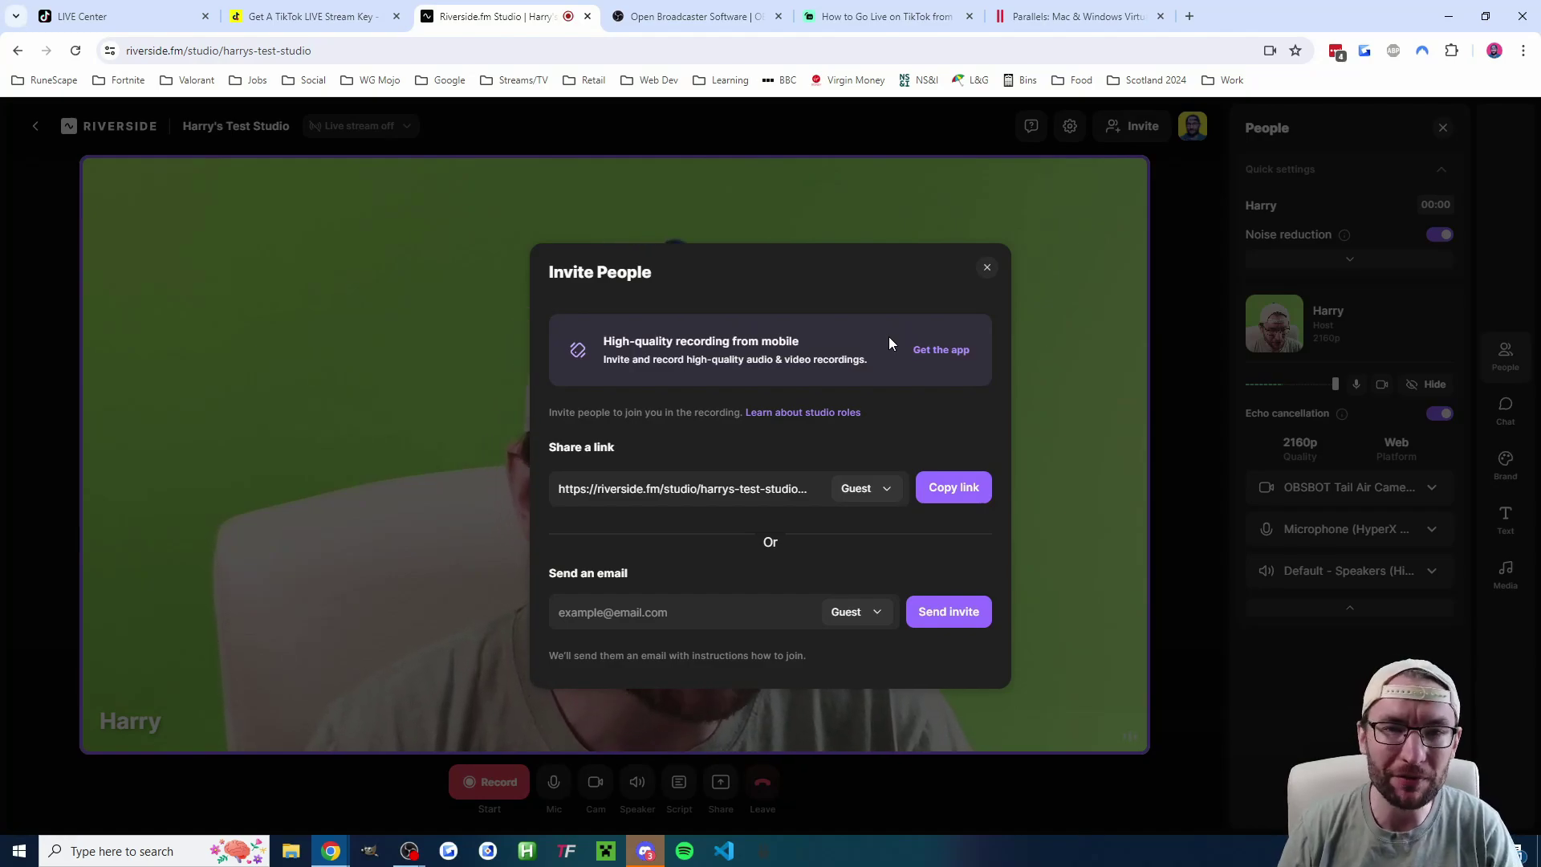
key("alt+Tab")
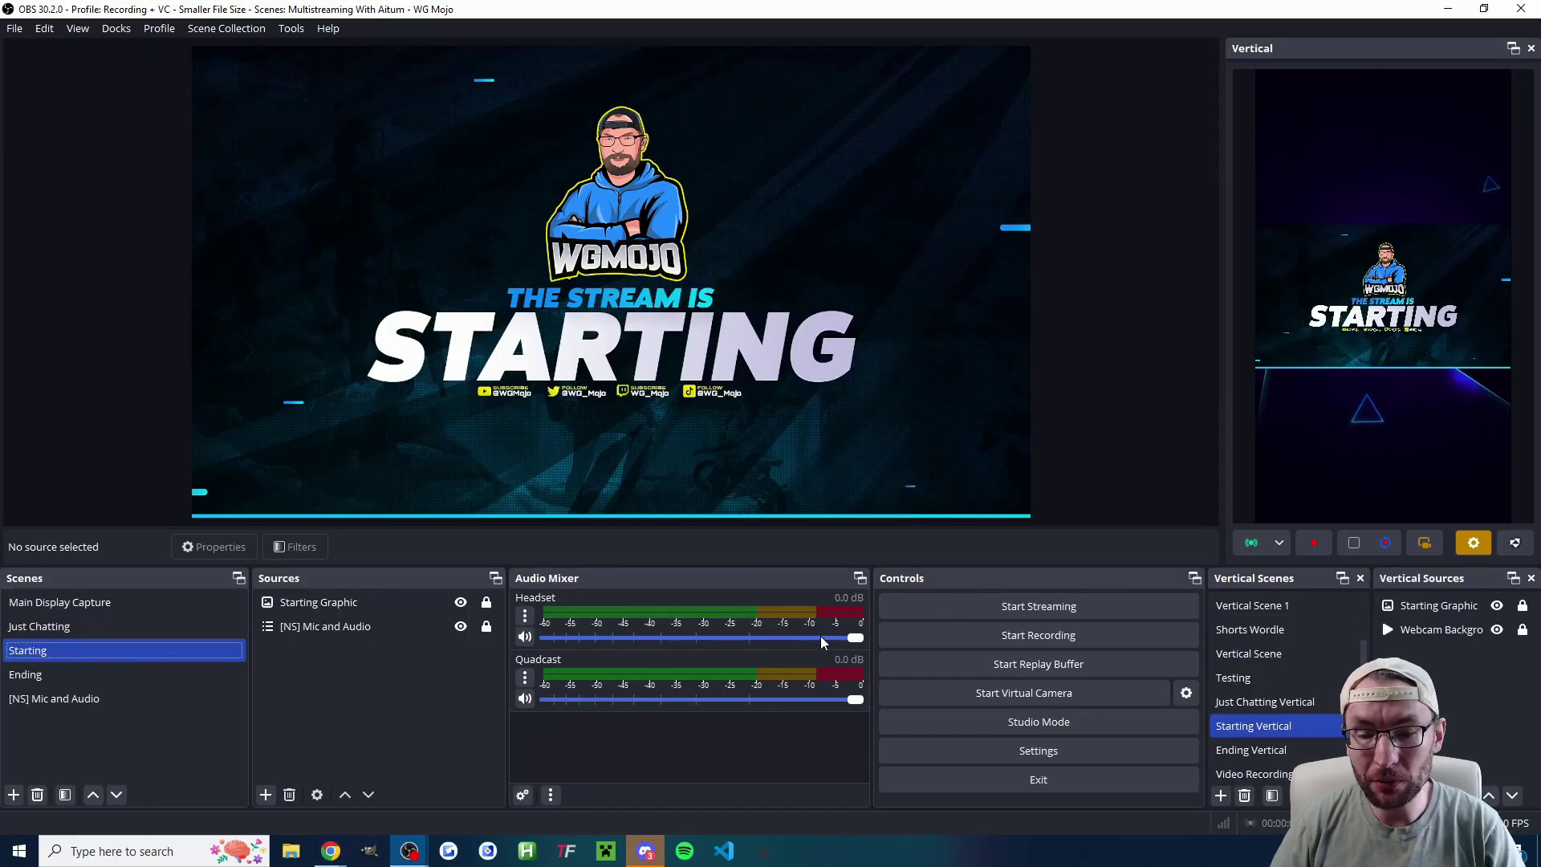
left_click(996, 695)
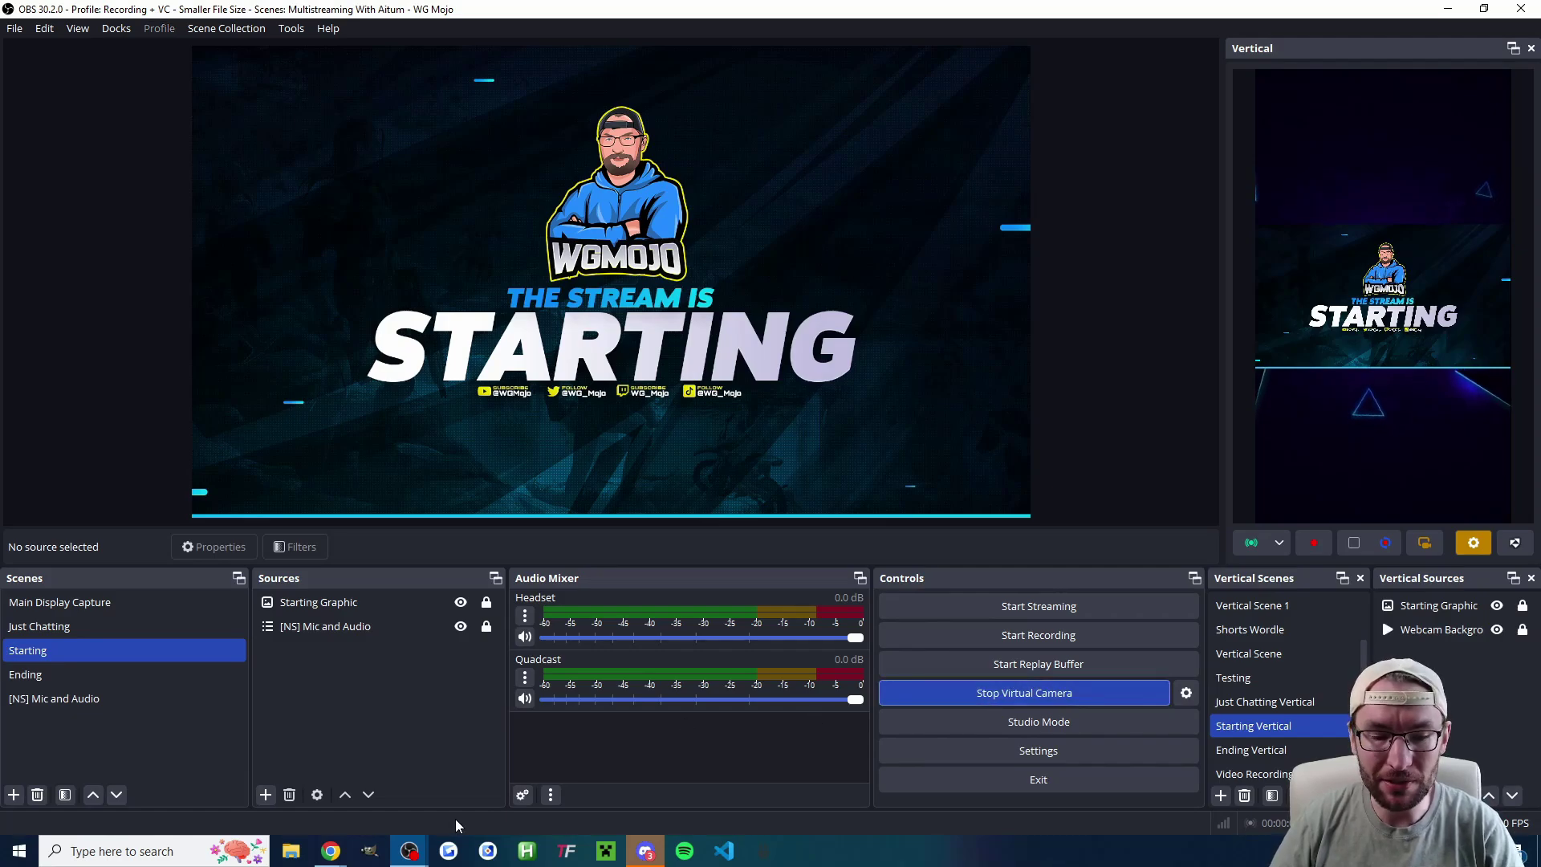
Set OBS Virtual Camera as the studio camera, close settings and return to the dashboard.
left_click(330, 851)
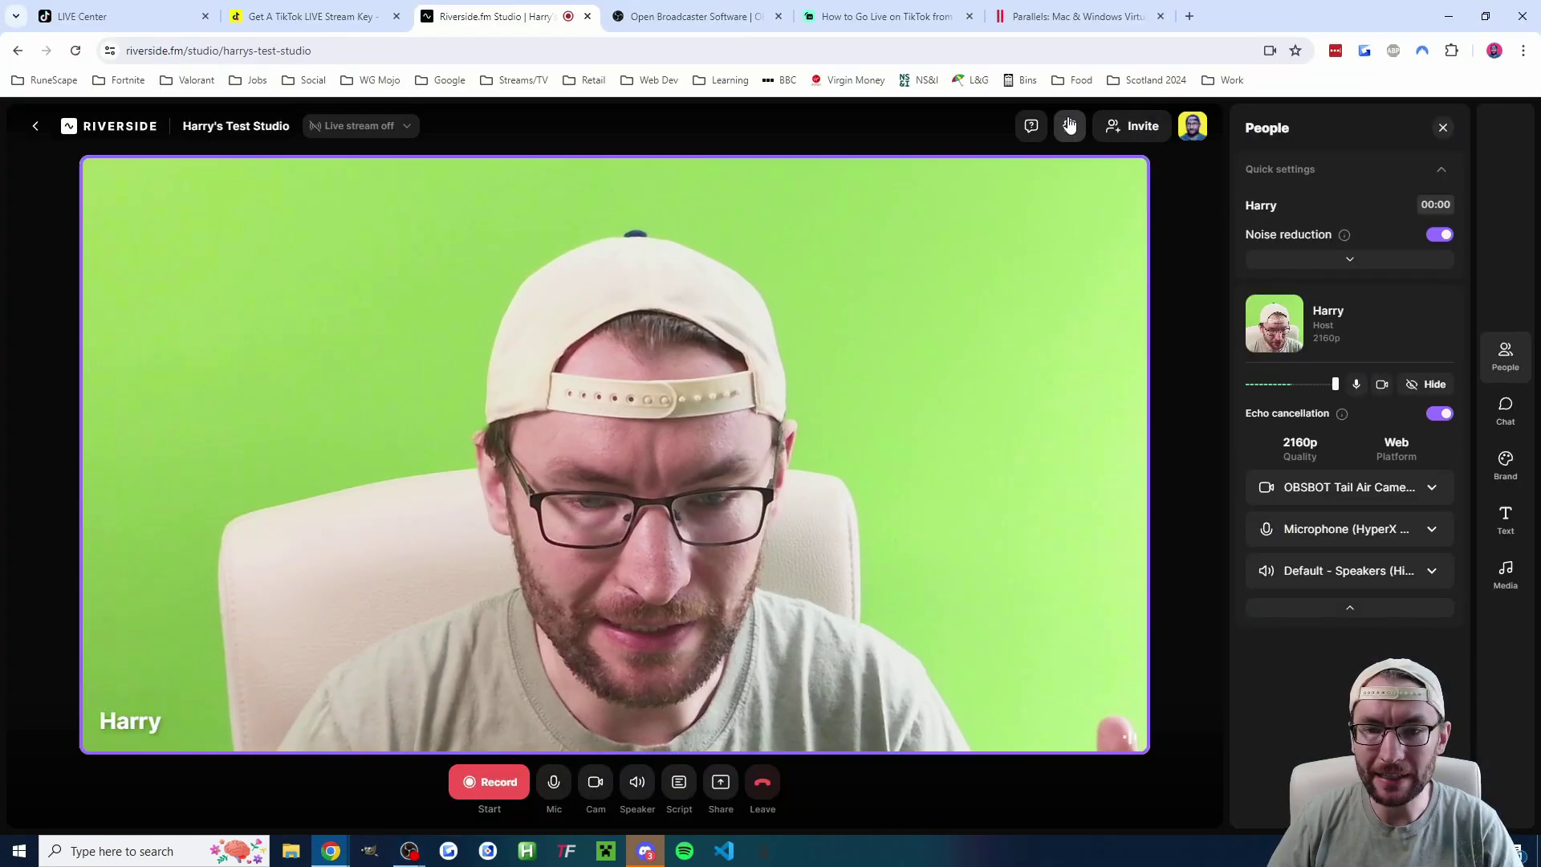
left_click(1069, 126)
left_click(920, 311)
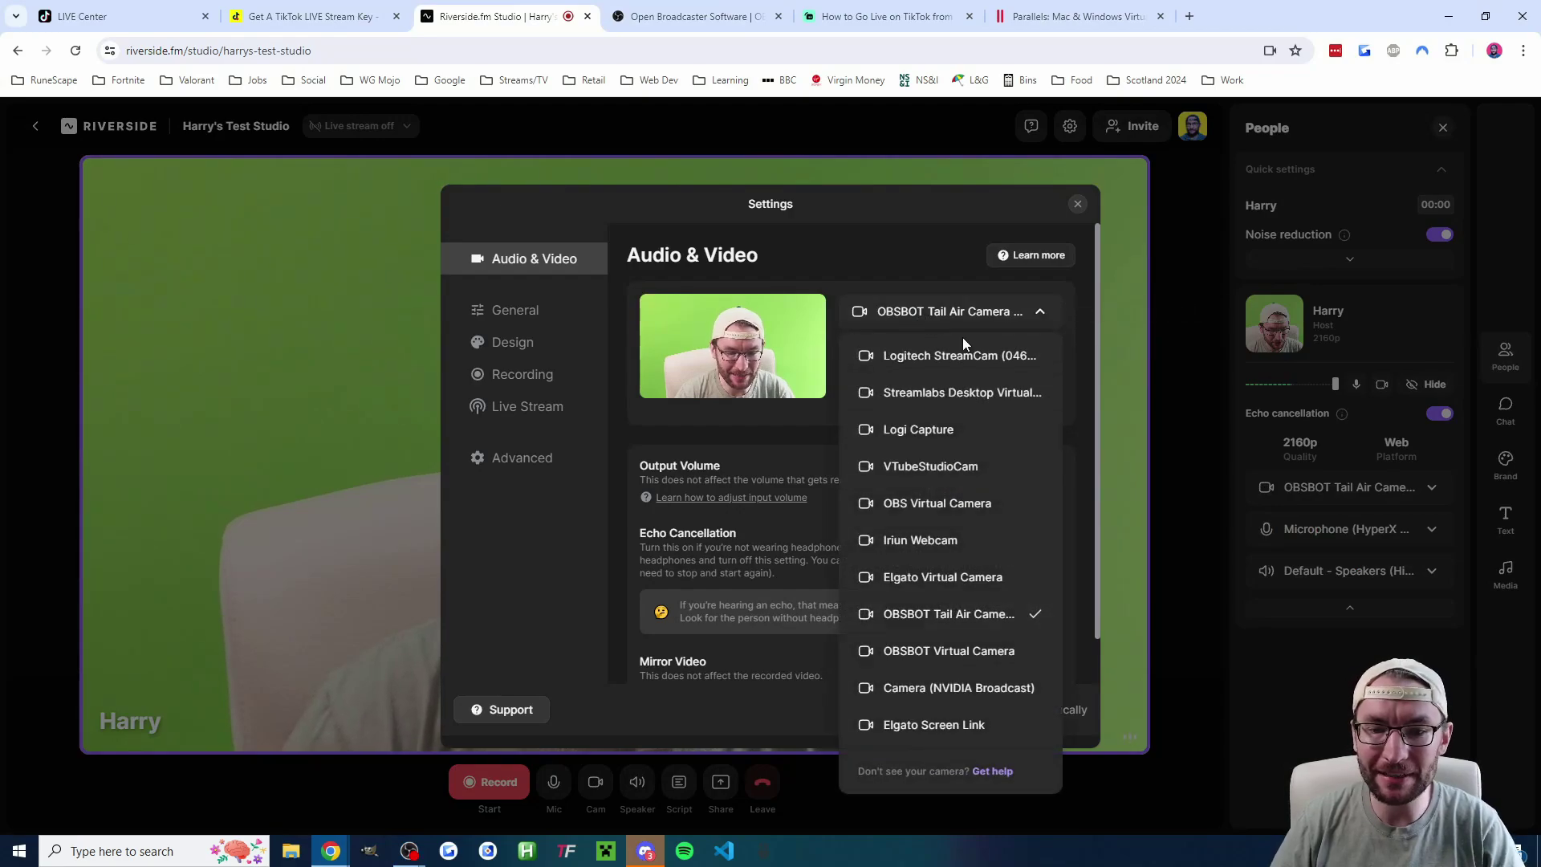
left_click(932, 493)
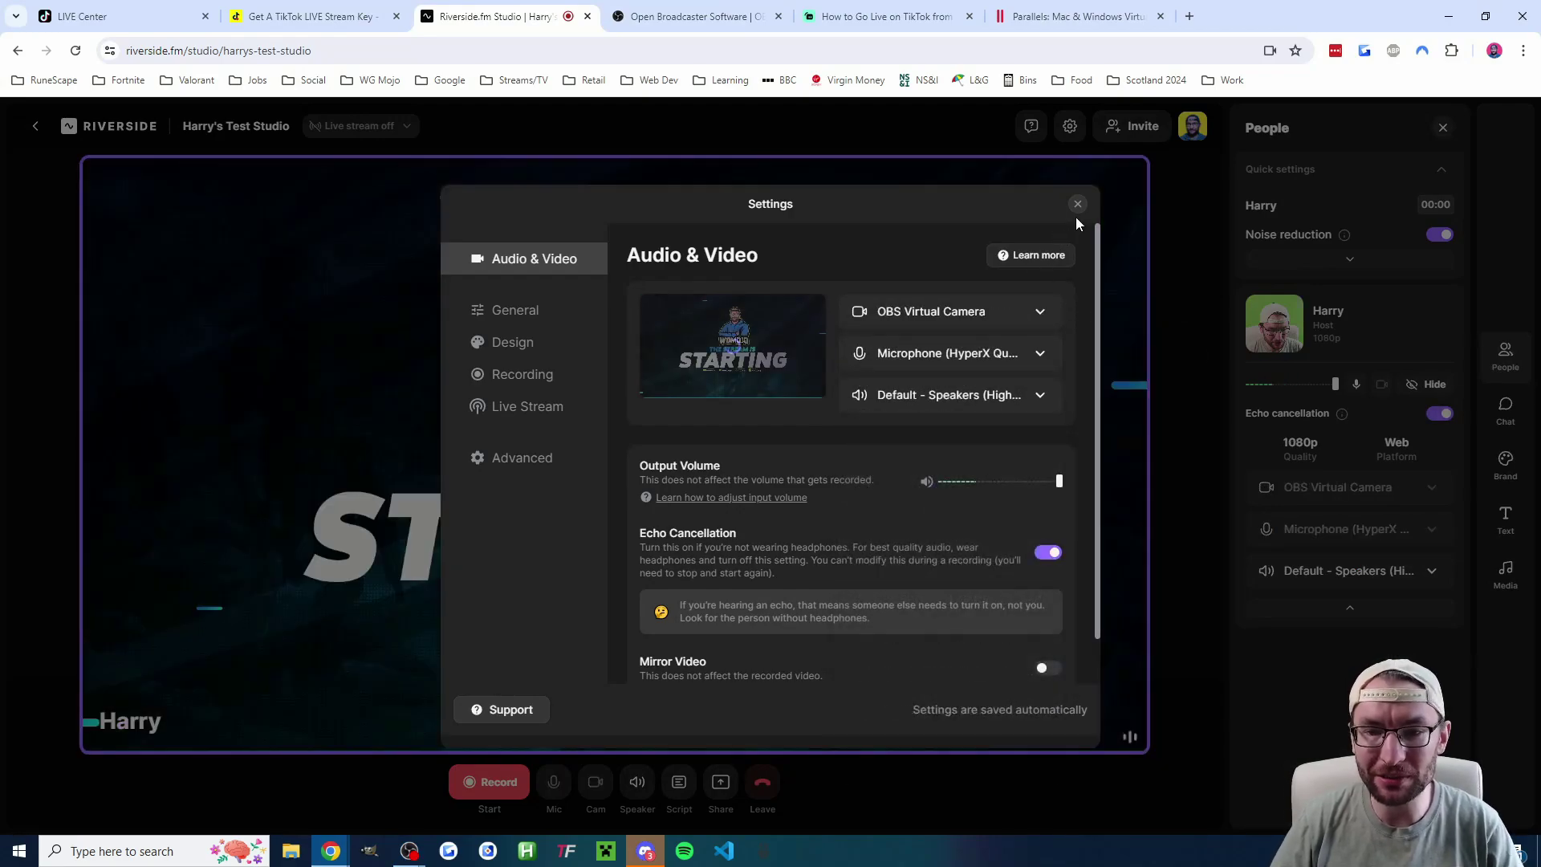
left_click(1078, 206)
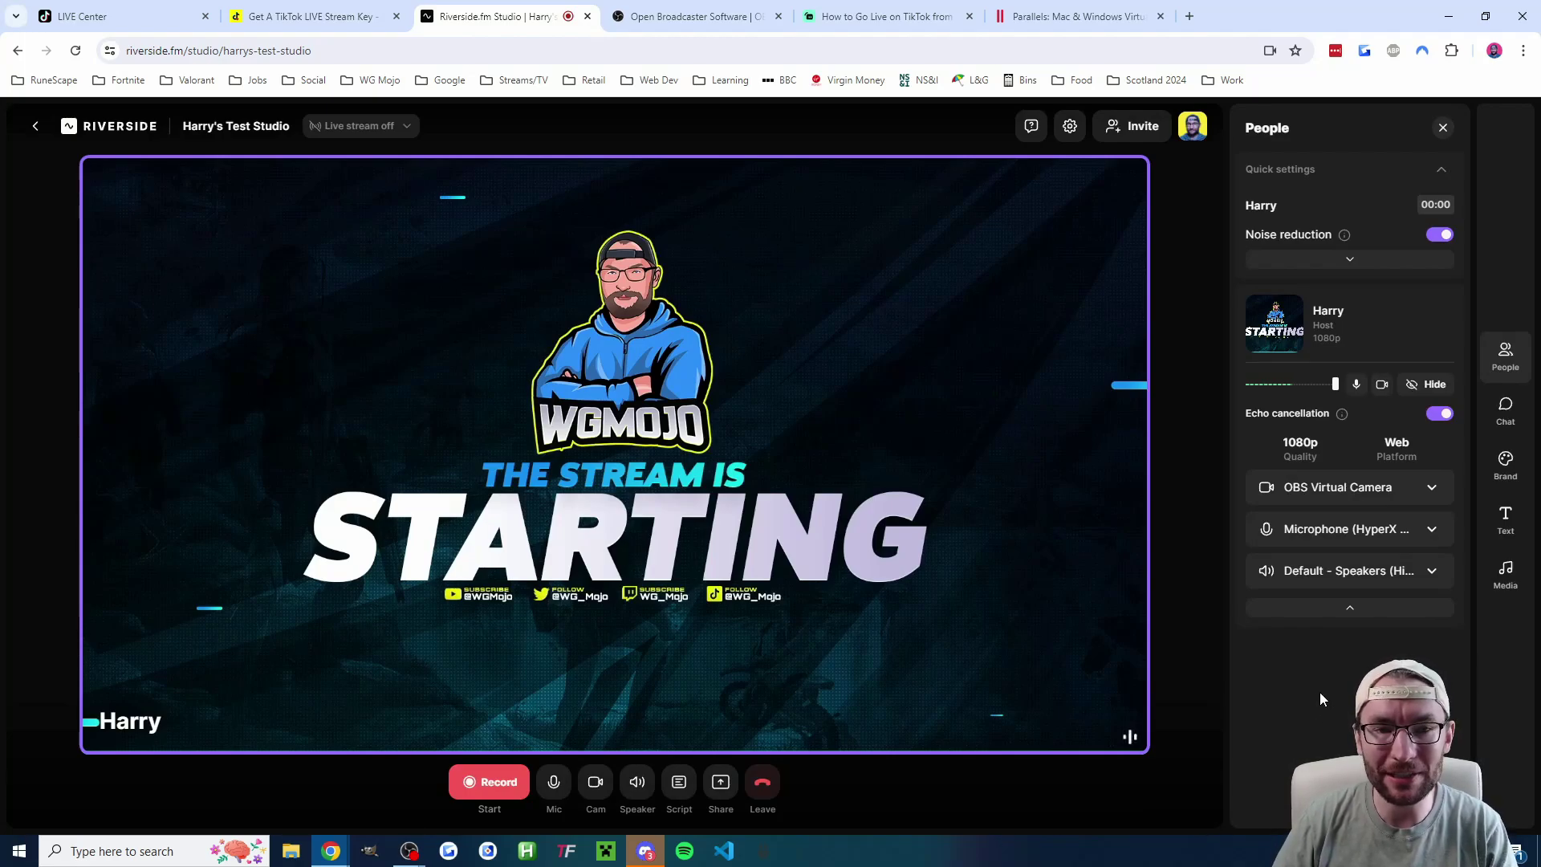
left_click(40, 129)
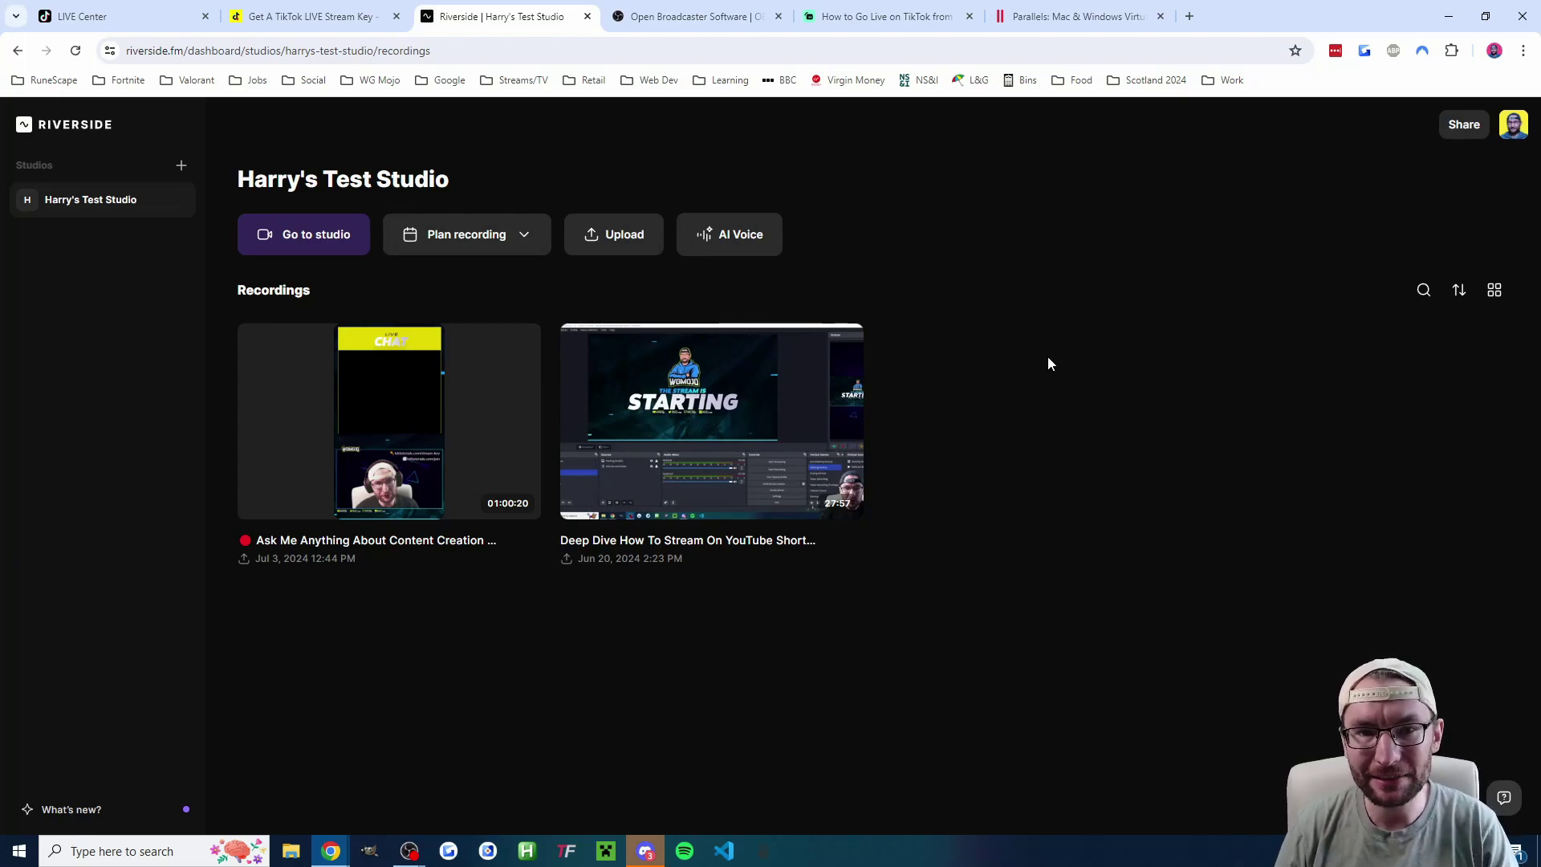
Switch the 'Ask Me Anything' recording to 9:16 vertical and view the AI Producer options.
left_click(429, 542)
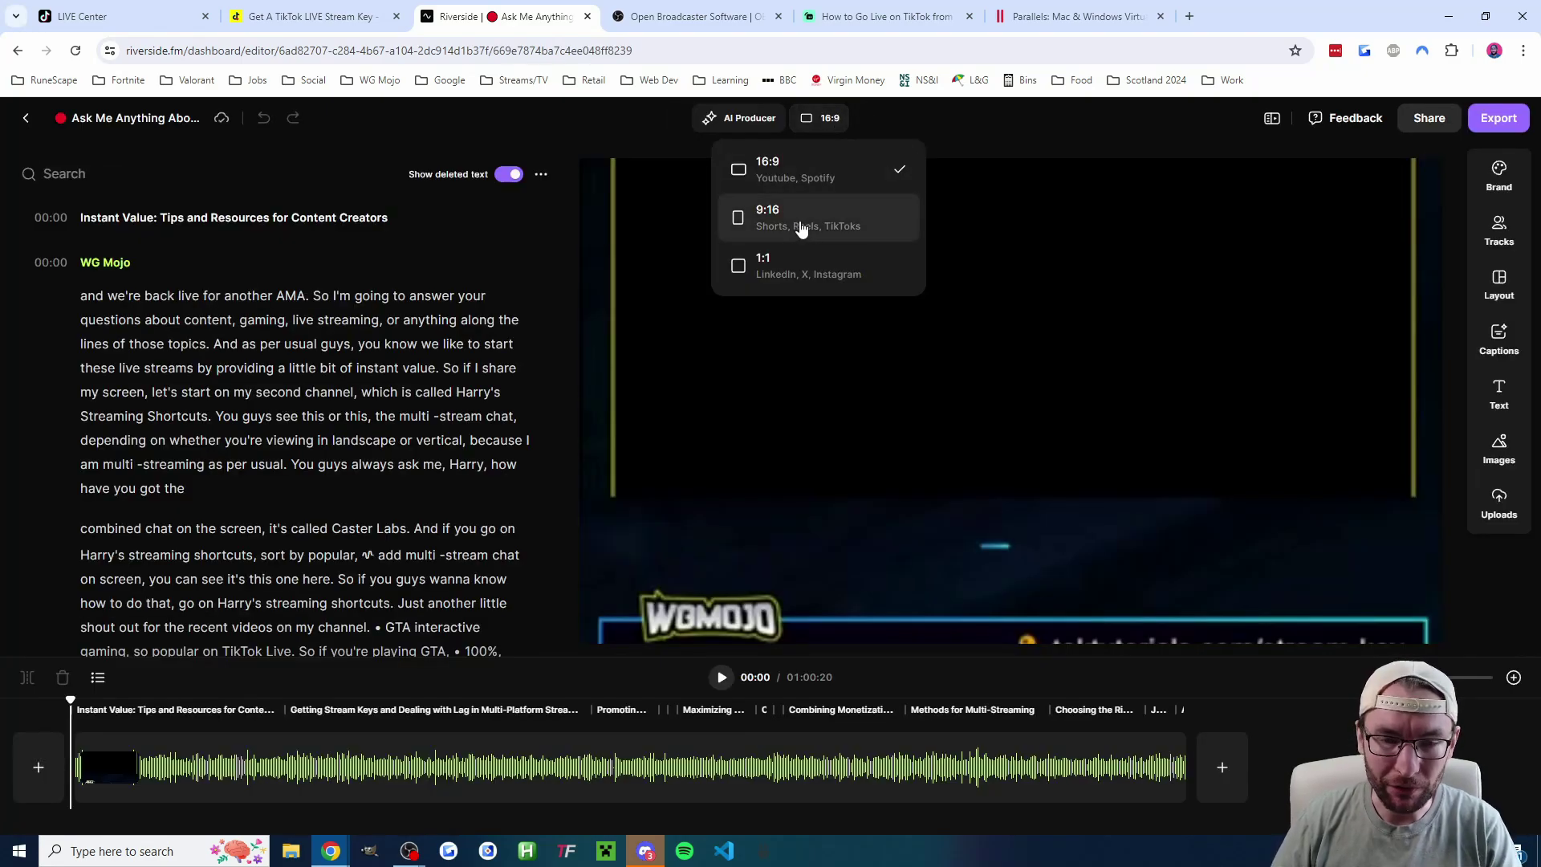
left_click(801, 221)
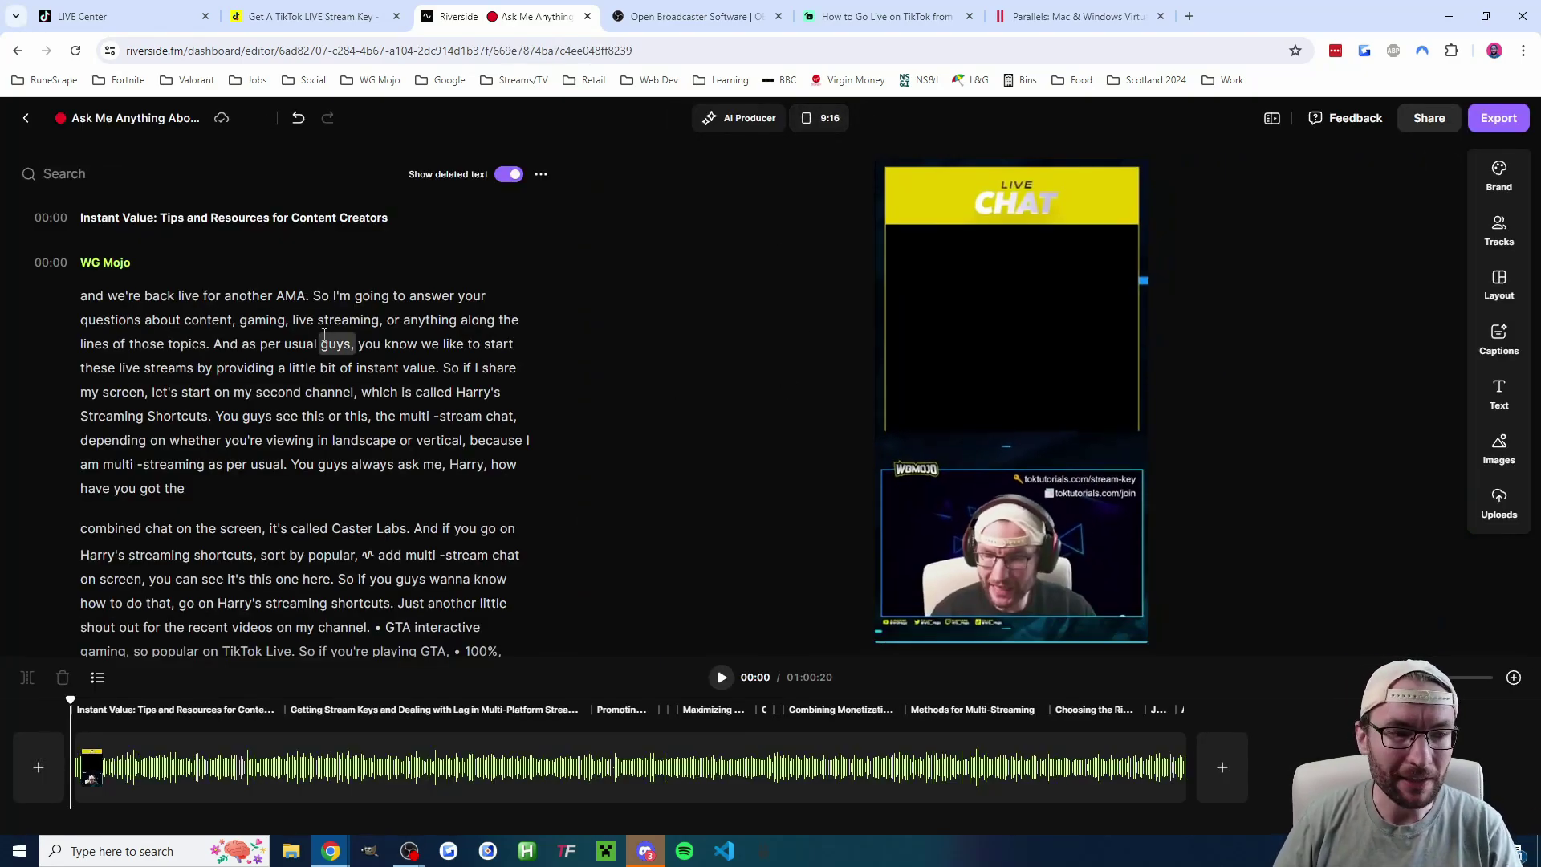
scroll(305, 341, "down", 15)
scroll(274, 338, "down", 12)
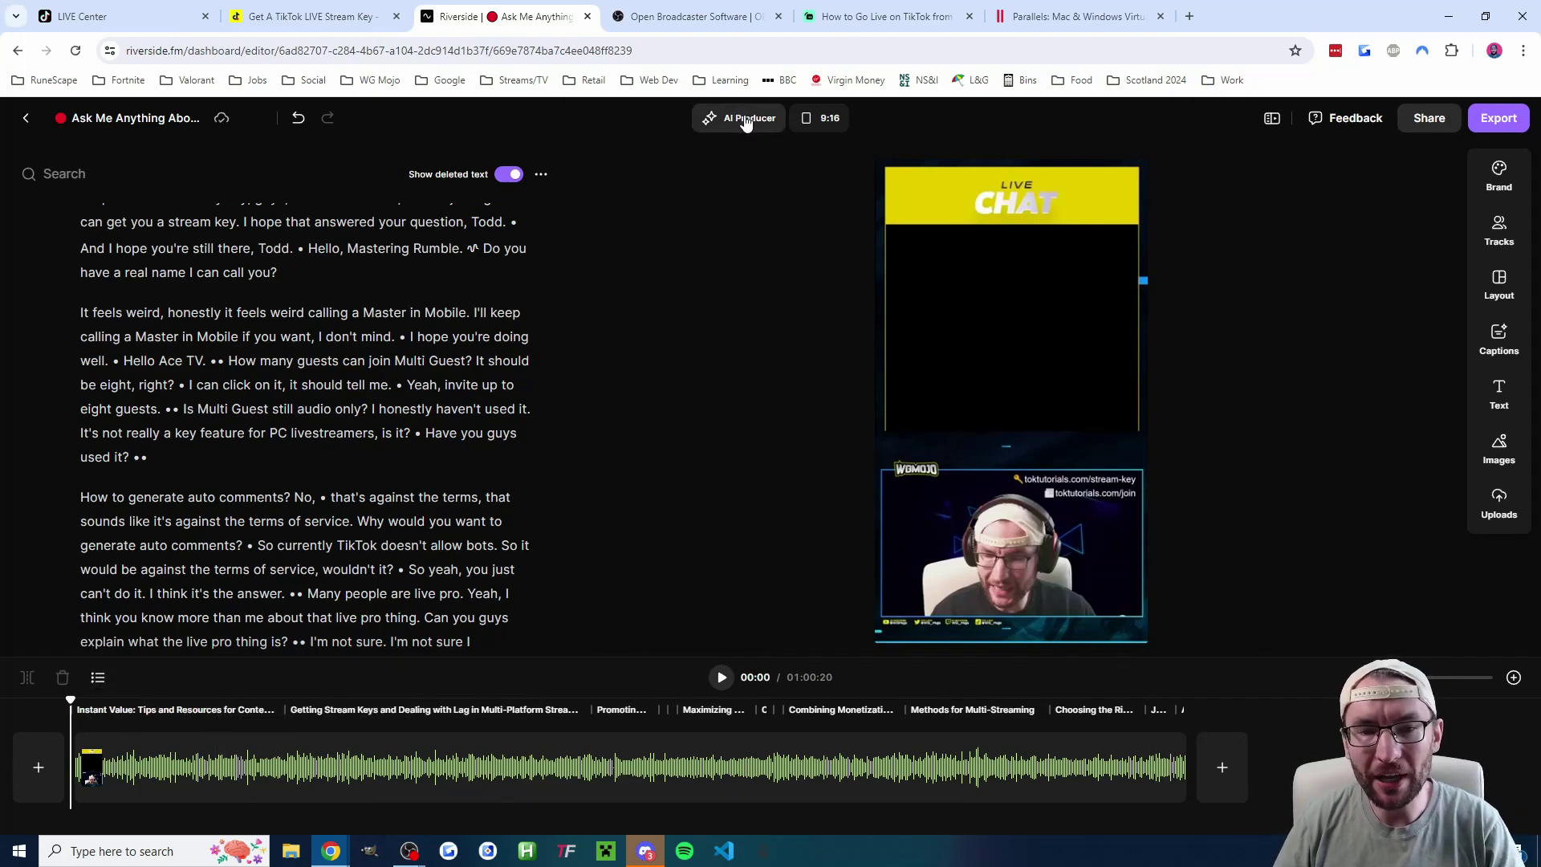
left_click(745, 121)
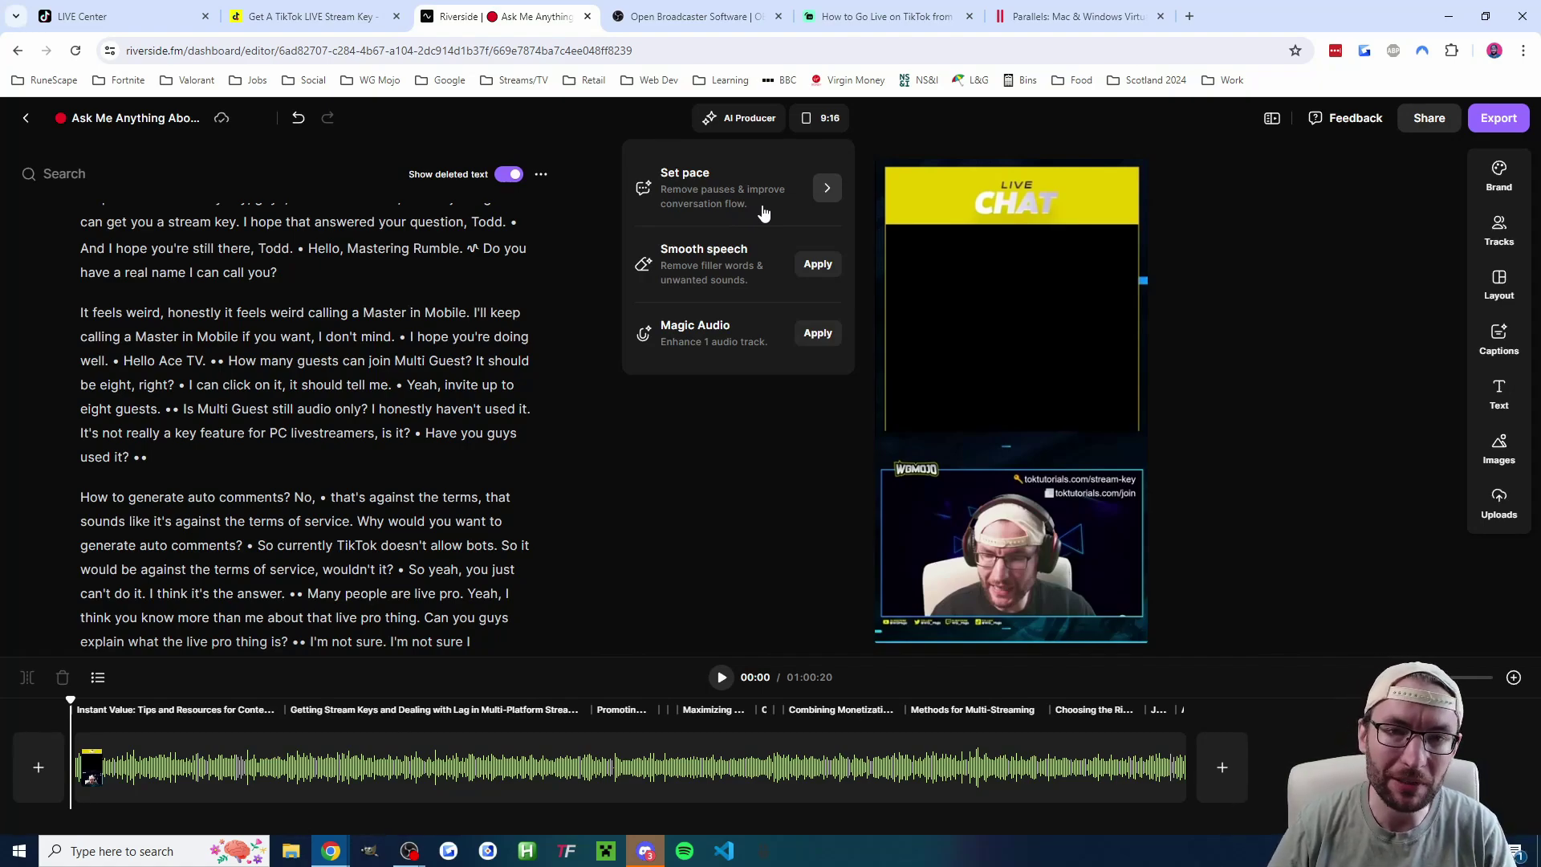
left_click(26, 119)
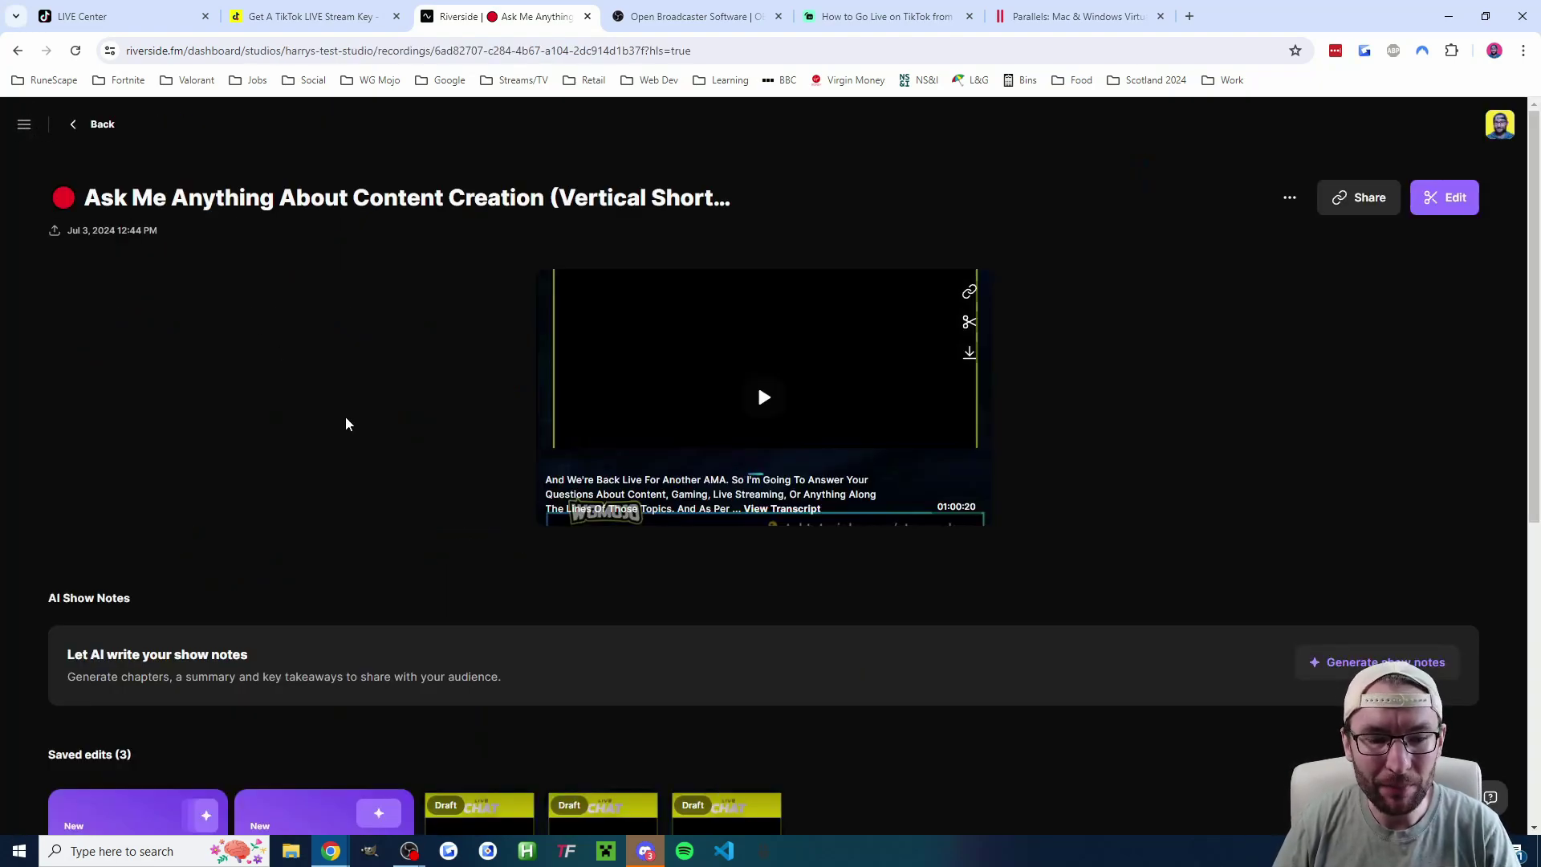
Scroll to Saved edits and open the first 49-second Magic Clip in the editor.
scroll(410, 361, "down", 5)
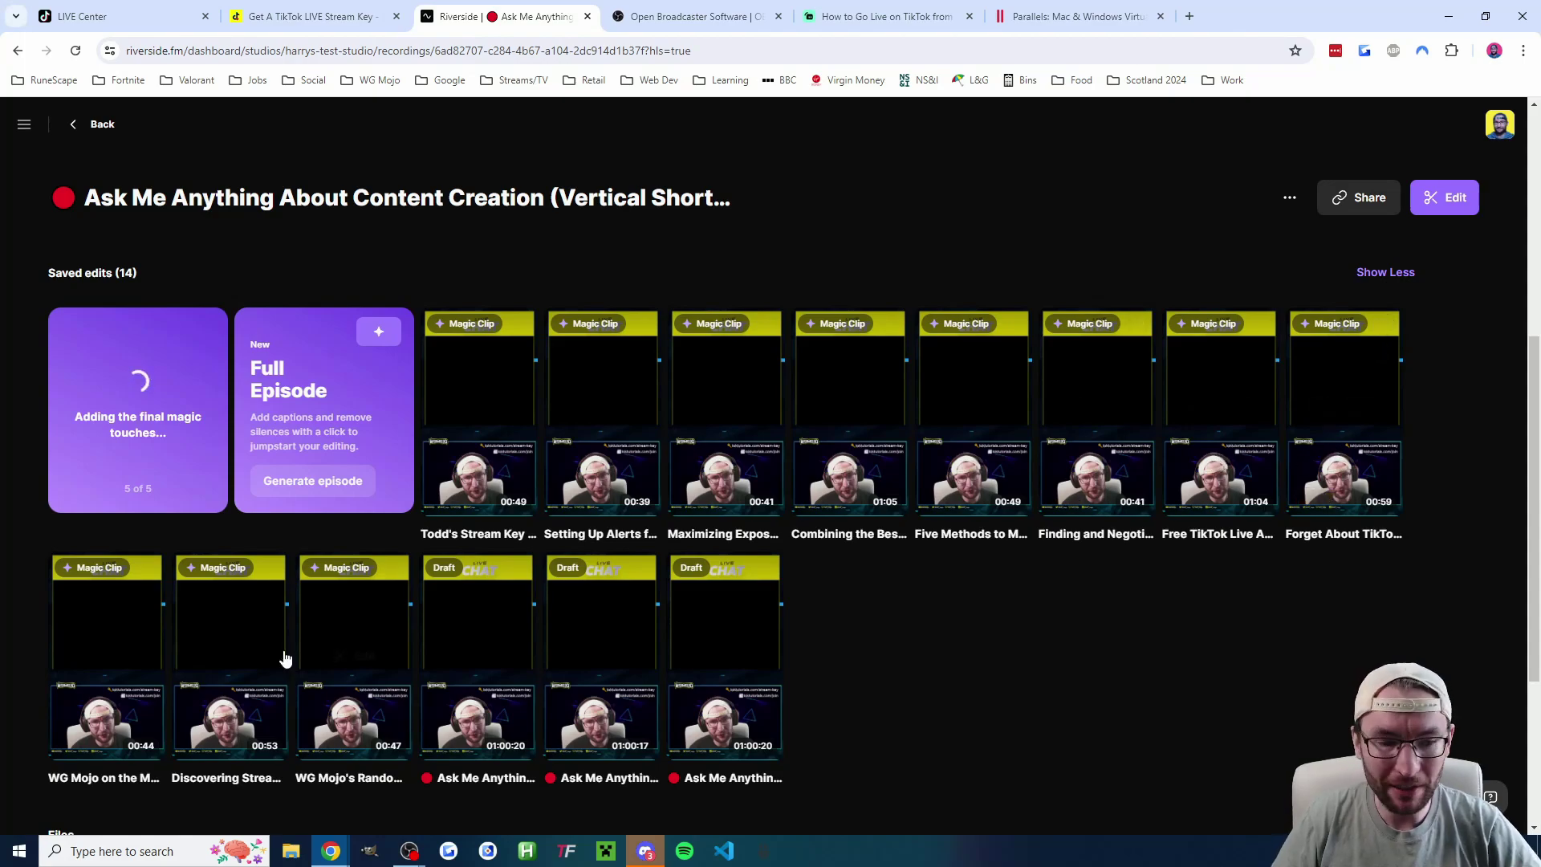
left_click(468, 414)
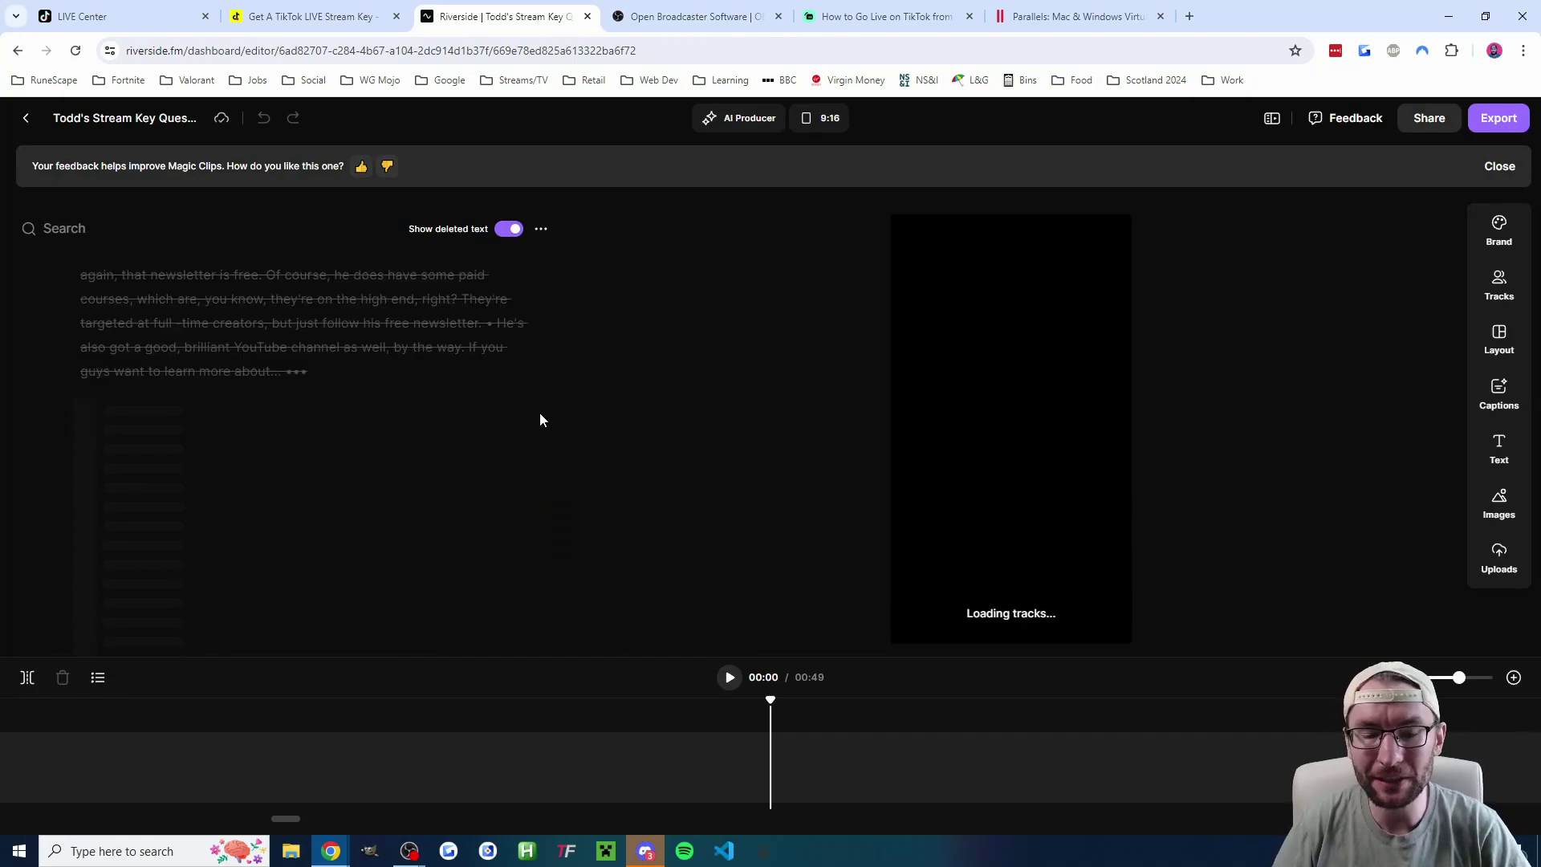
Show the Export Options for the 49-second vertical Magic Clip.
left_click(1500, 118)
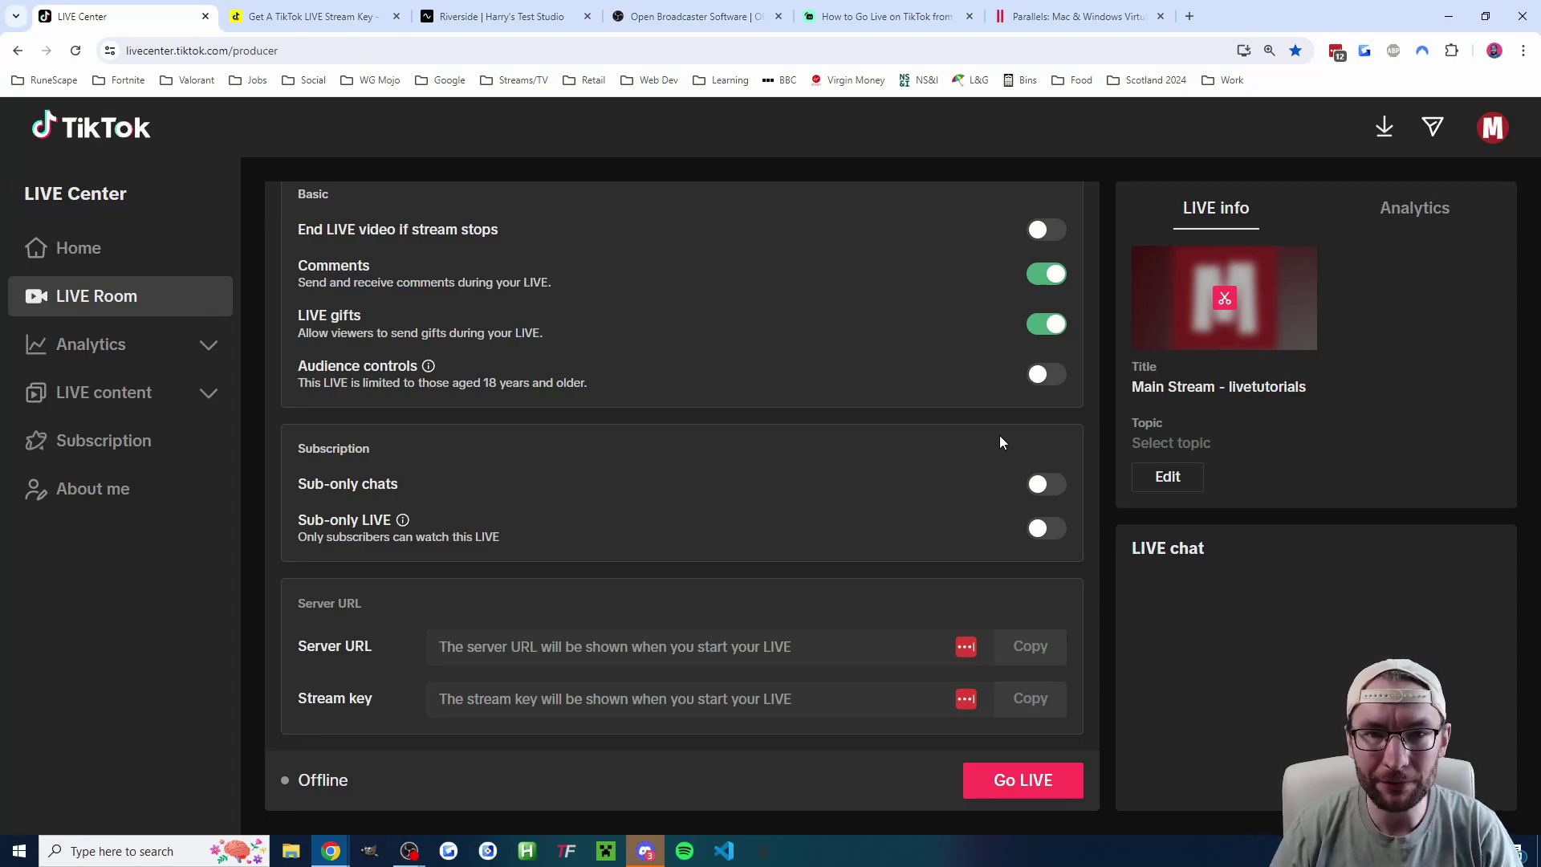
Switch from the TikTok LIVE Room page to OBS Studio.
key("alt+Tab")
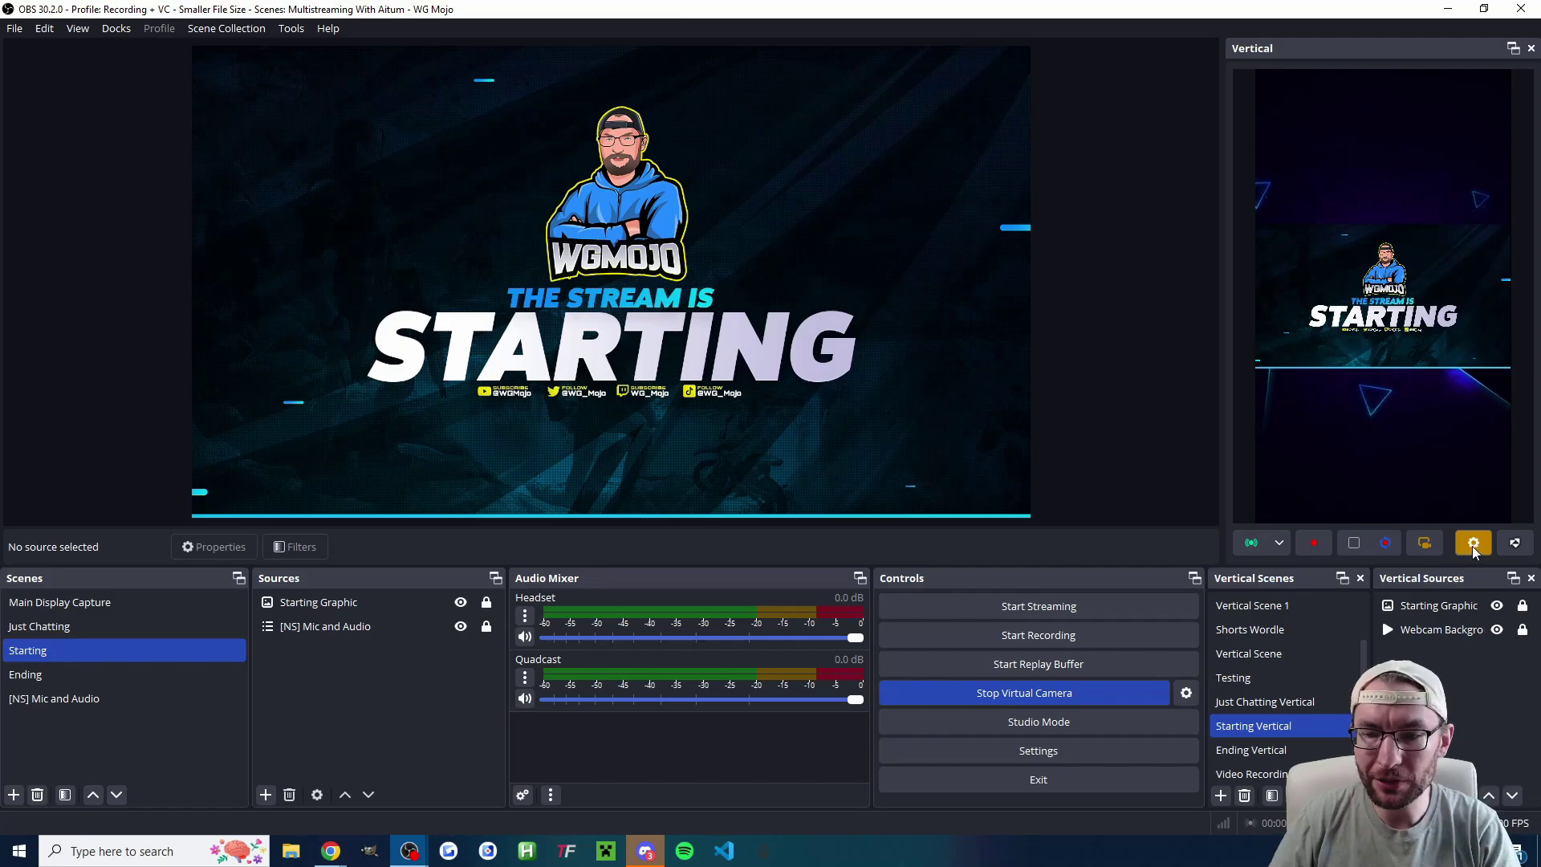
Review the Vertical dock's TikTok streaming destination, then open OBS Settings on the Stream page.
left_click(1472, 543)
left_click(421, 273)
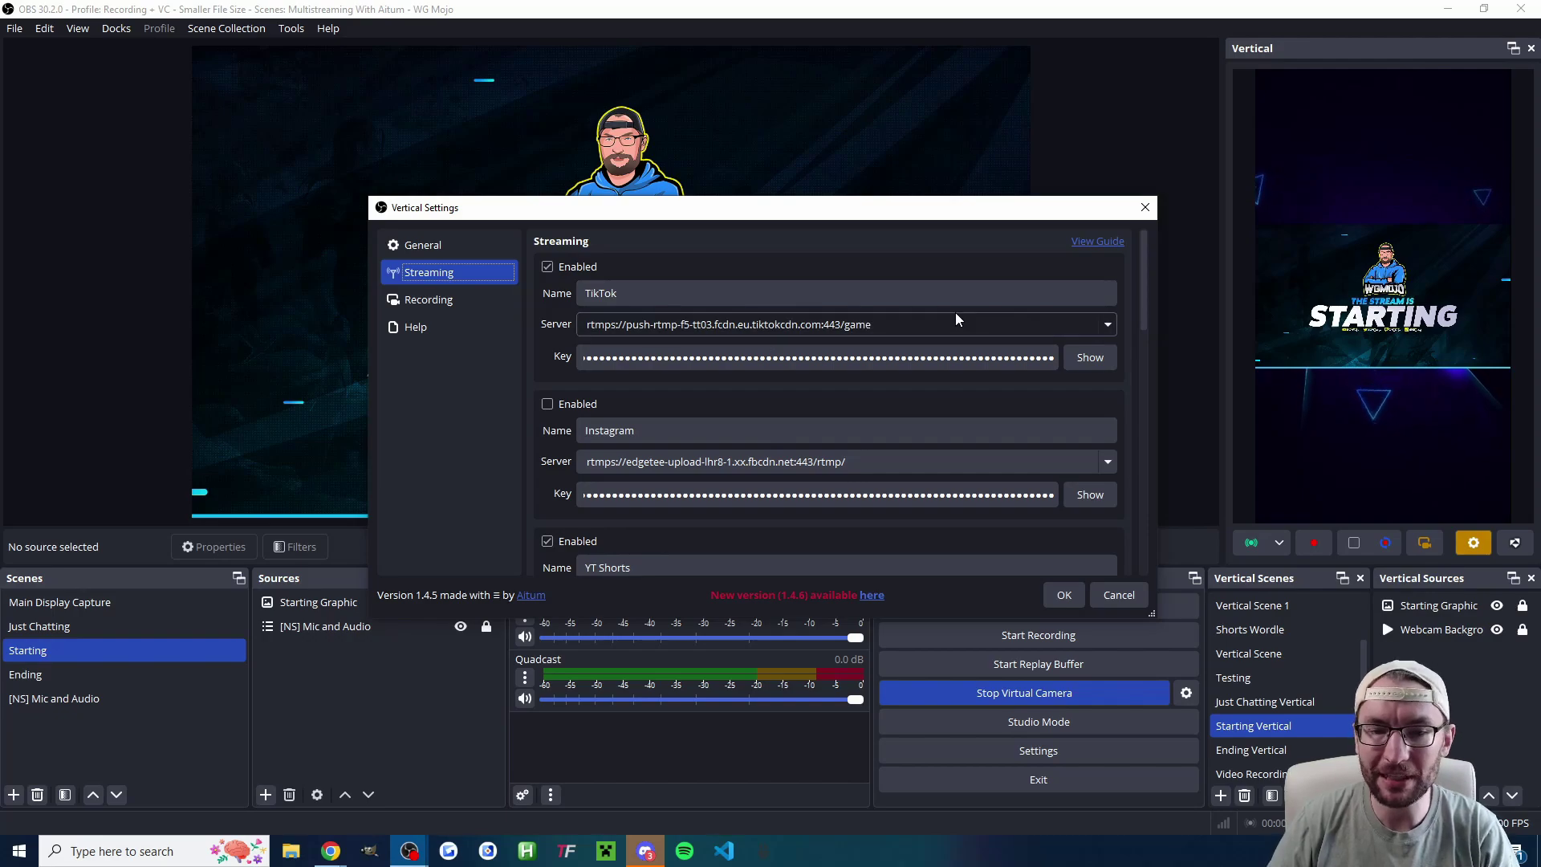
left_click(1064, 595)
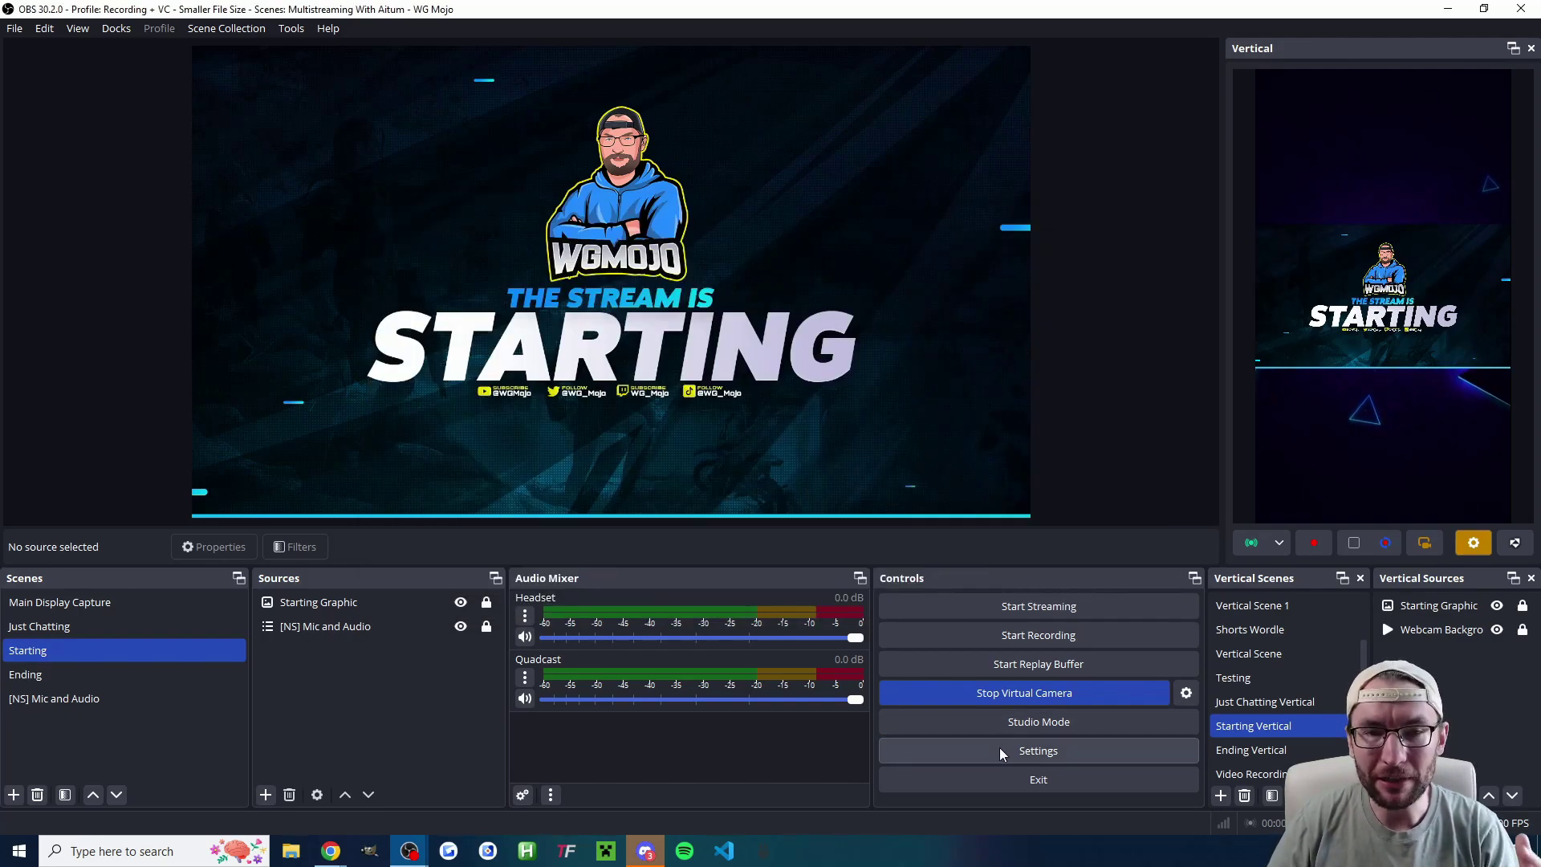
left_click(1000, 752)
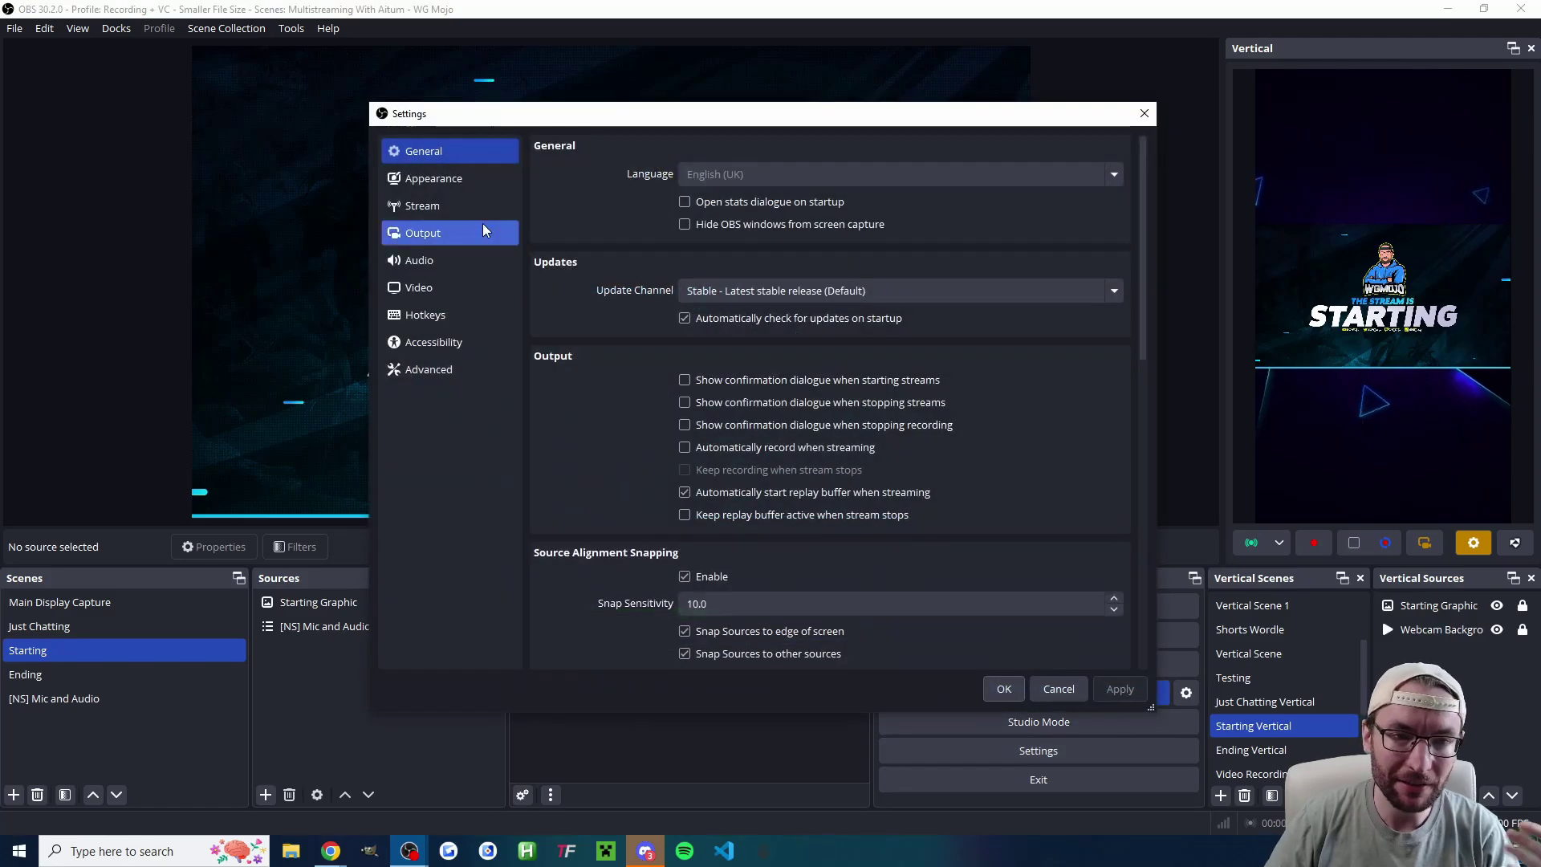
left_click(437, 208)
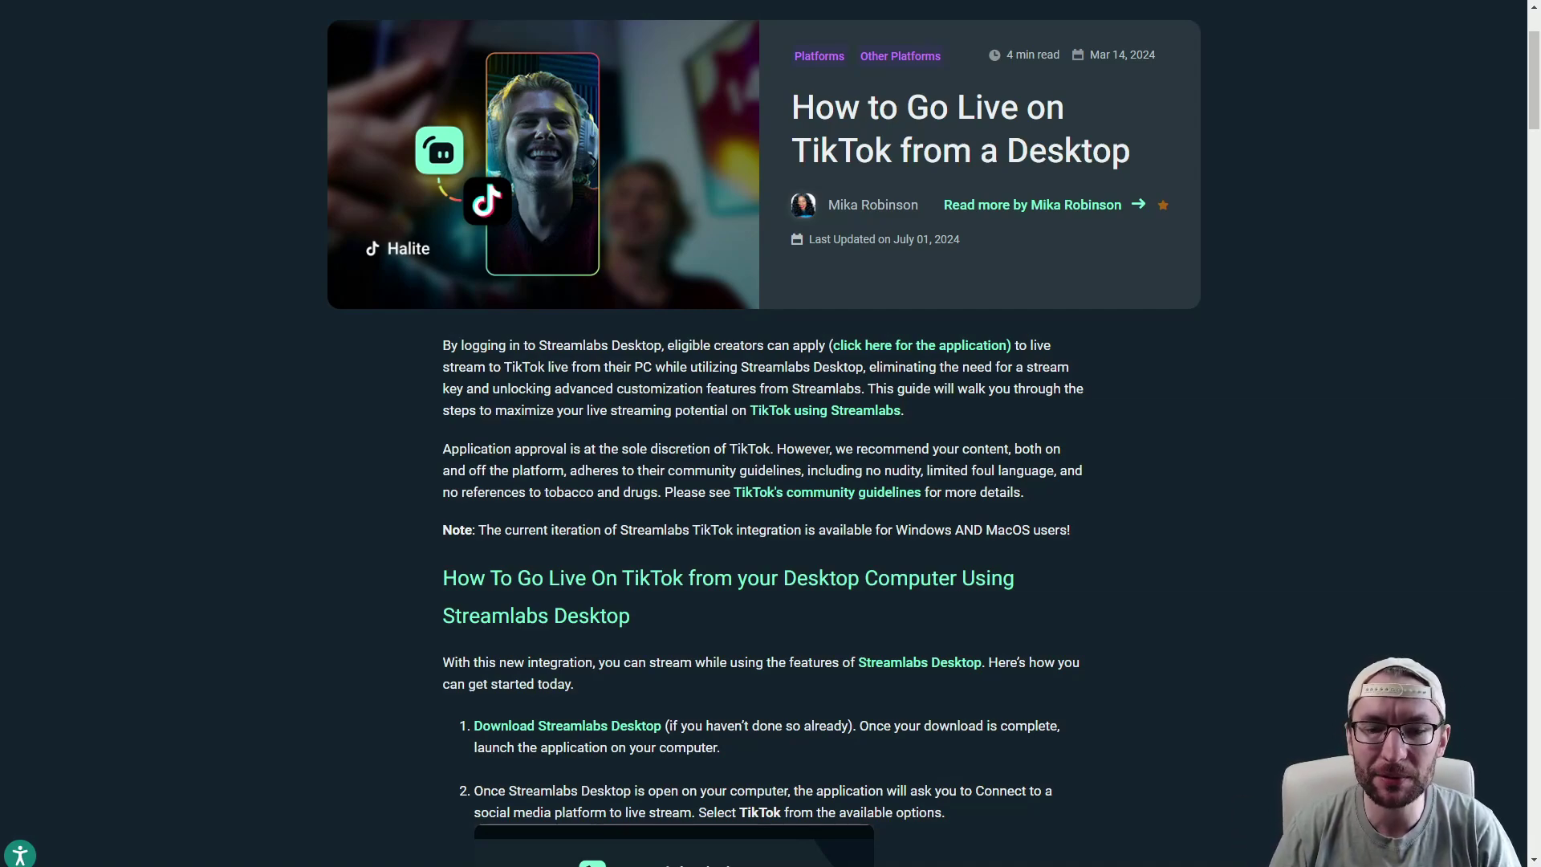
Highlight 'MacOS users!' in the Streamlabs guide's integration note.
left_click_drag(986, 530, 1071, 529)
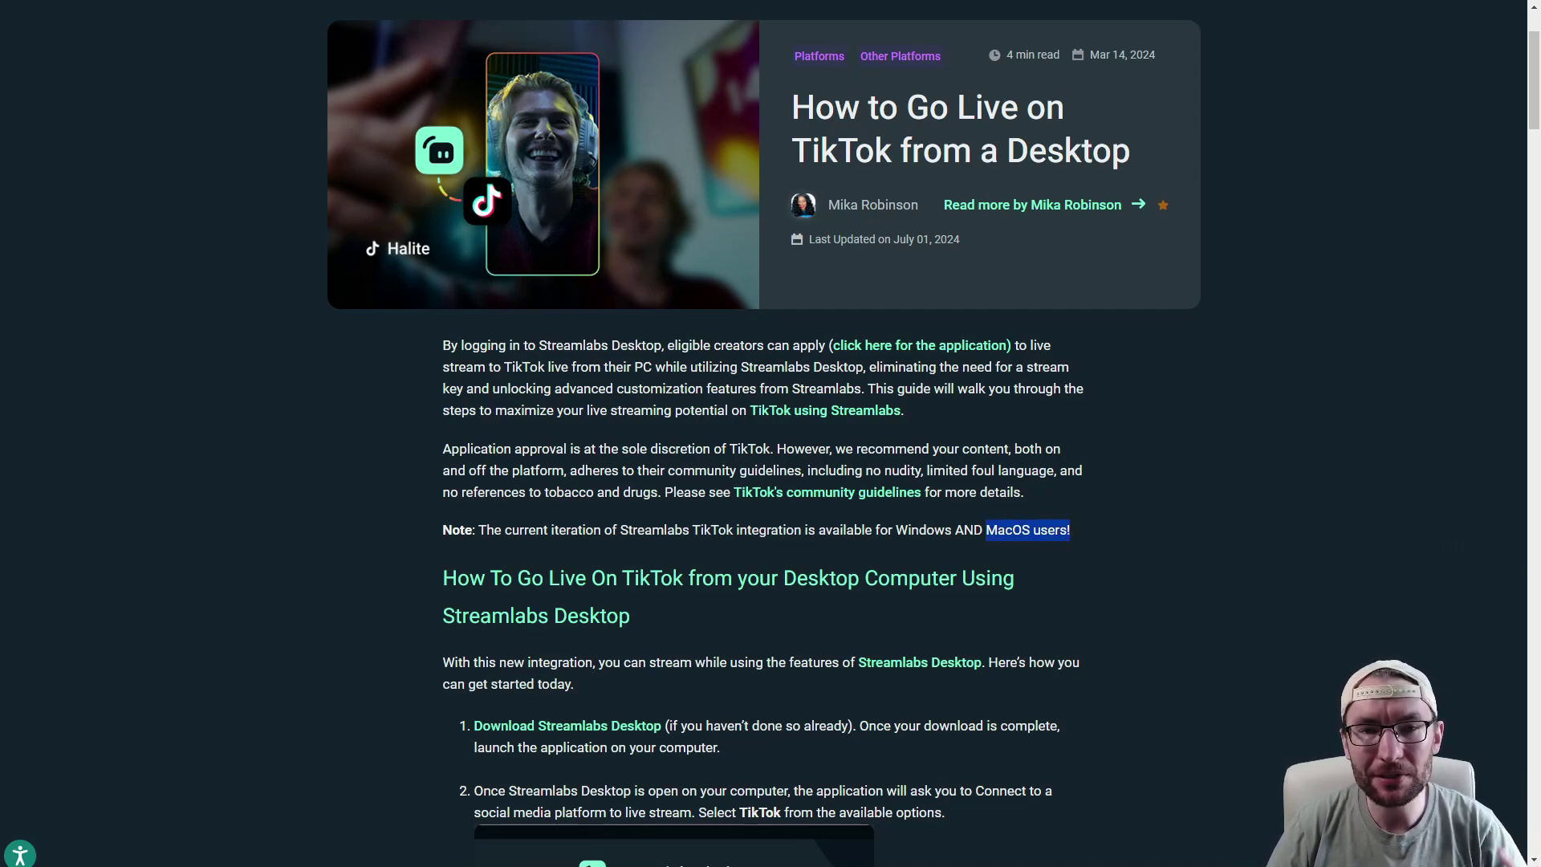